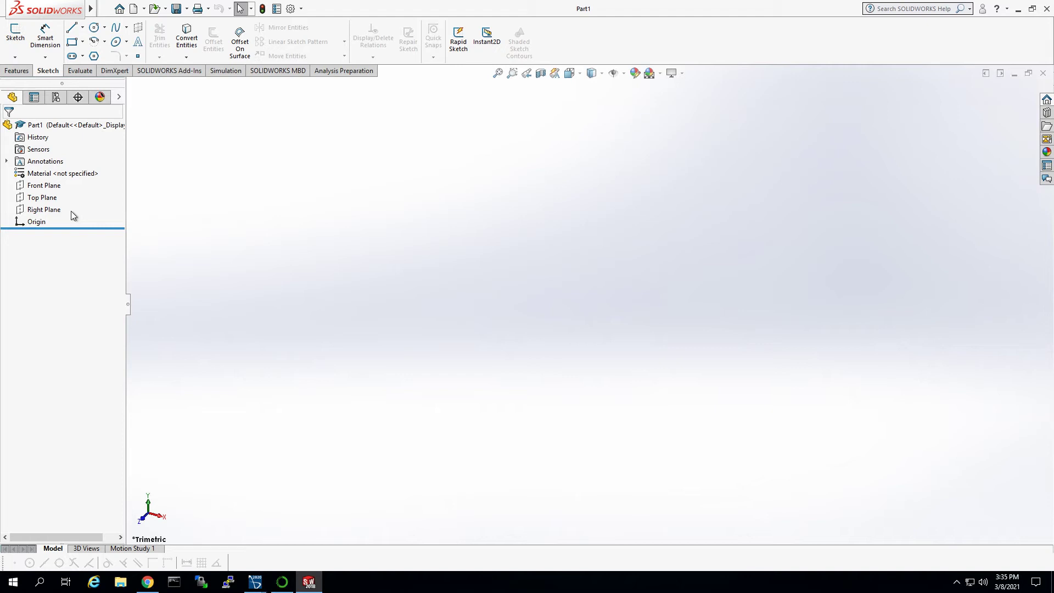
Sketch a circle about 5.63 cm in diameter on the Top Plane, centred on the origin
{"action": "left_click", "coordinate": [42, 197]}
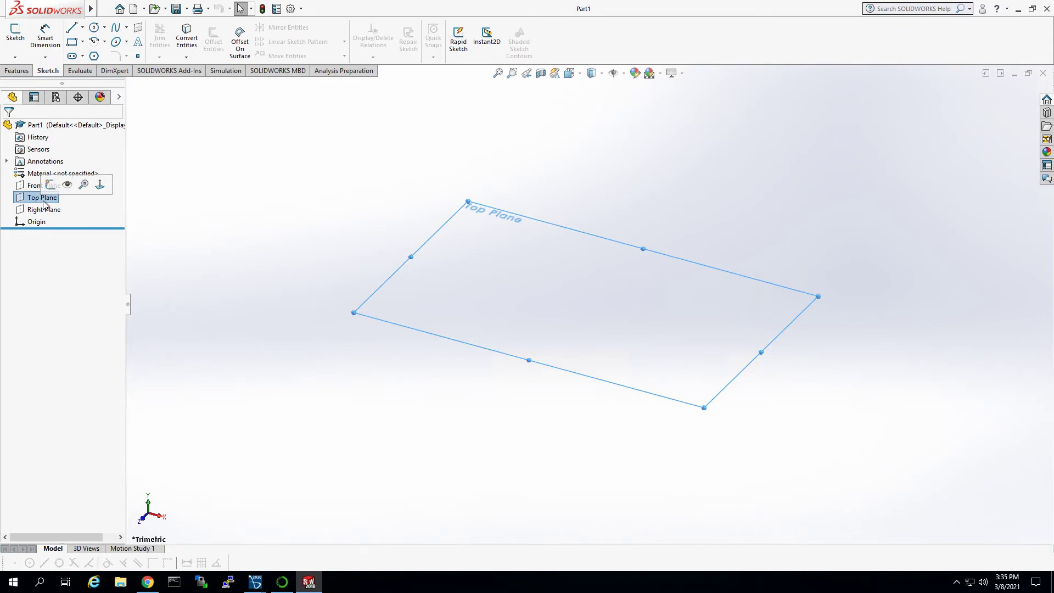
{"action": "left_click", "coordinate": [51, 184]}
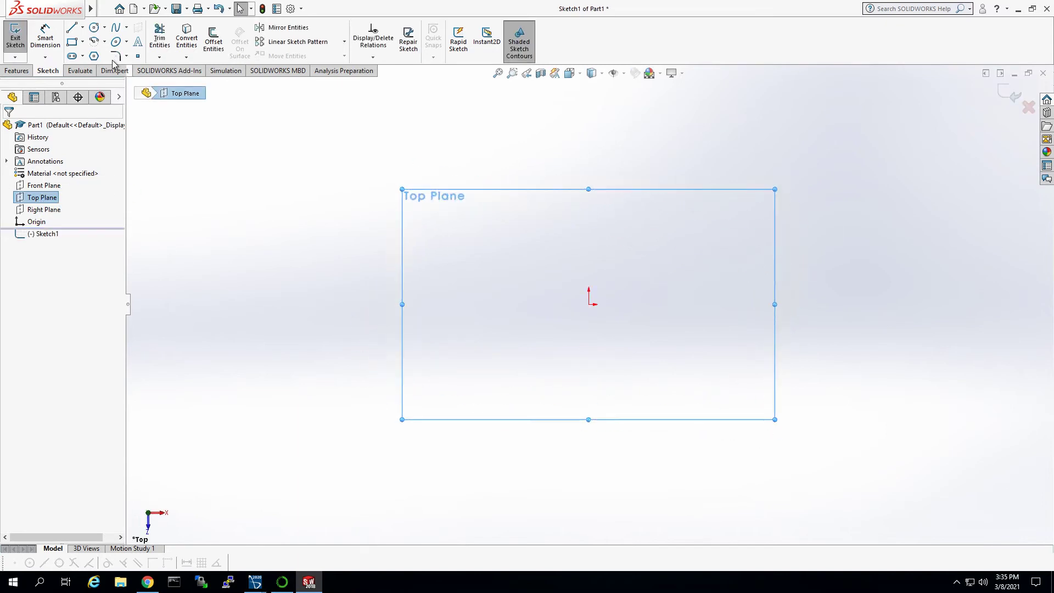
{"action": "left_click", "coordinate": [94, 27]}
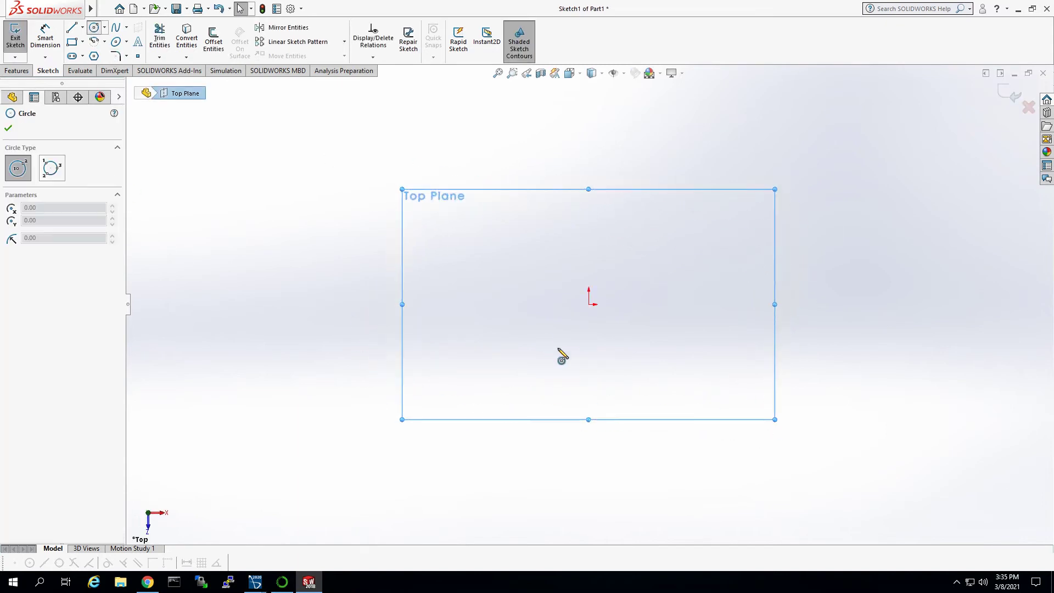
{"action": "left_click", "coordinate": [589, 304]}
{"action": "left_click", "coordinate": [639, 275]}
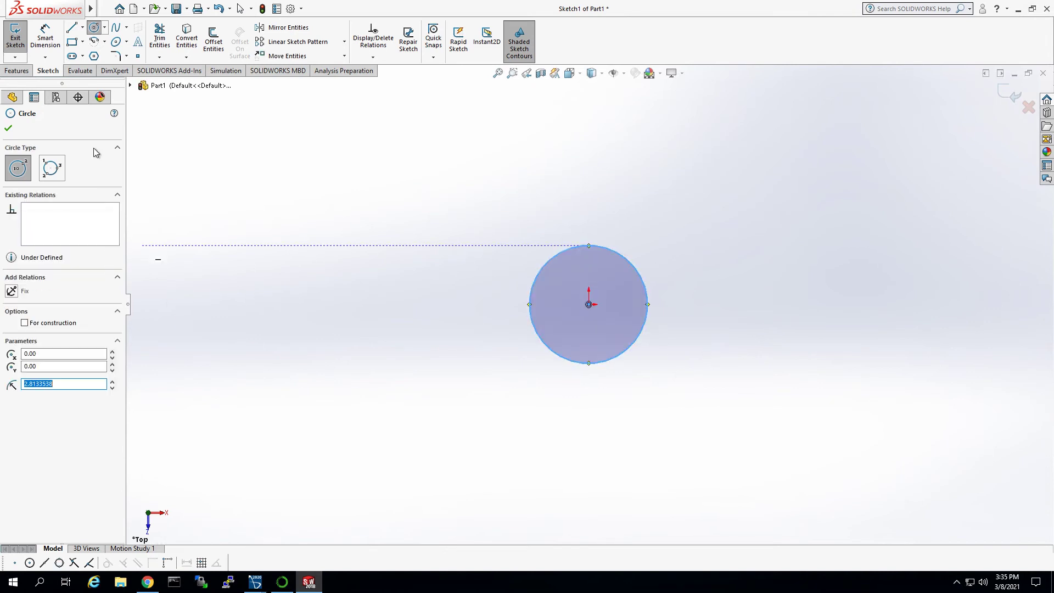
Dimension the circle's diameter at 0.1 cm
{"action": "left_click", "coordinate": [45, 37]}
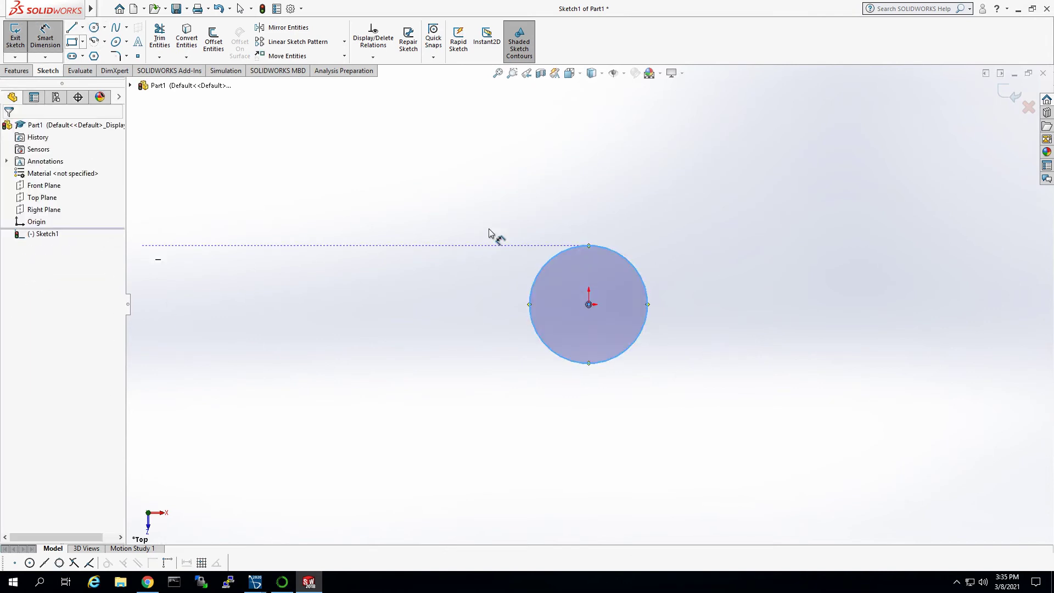
{"action": "left_click", "coordinate": [530, 300]}
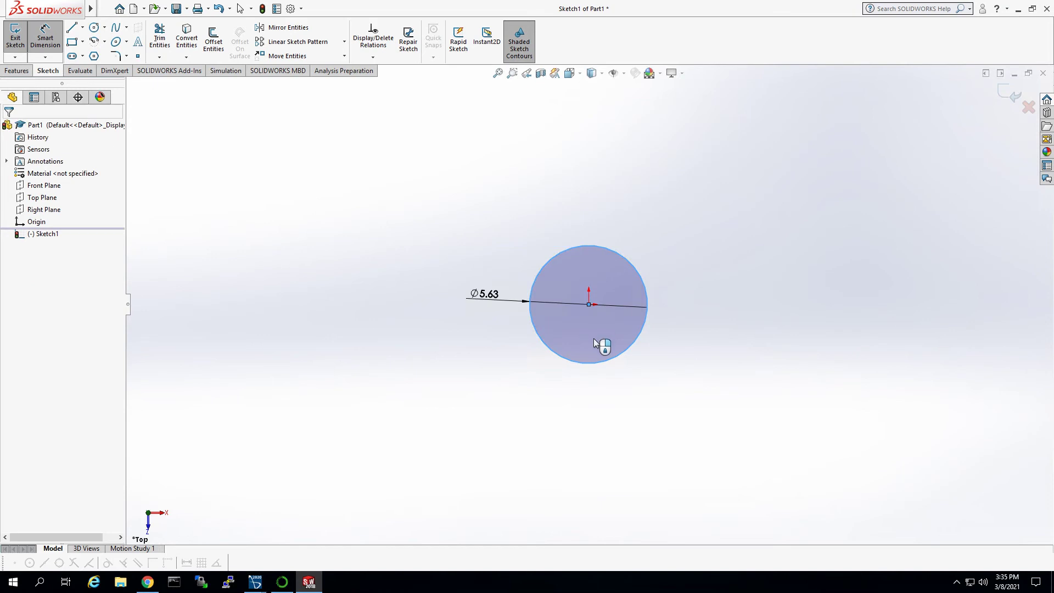
{"action": "left_click", "coordinate": [483, 305]}
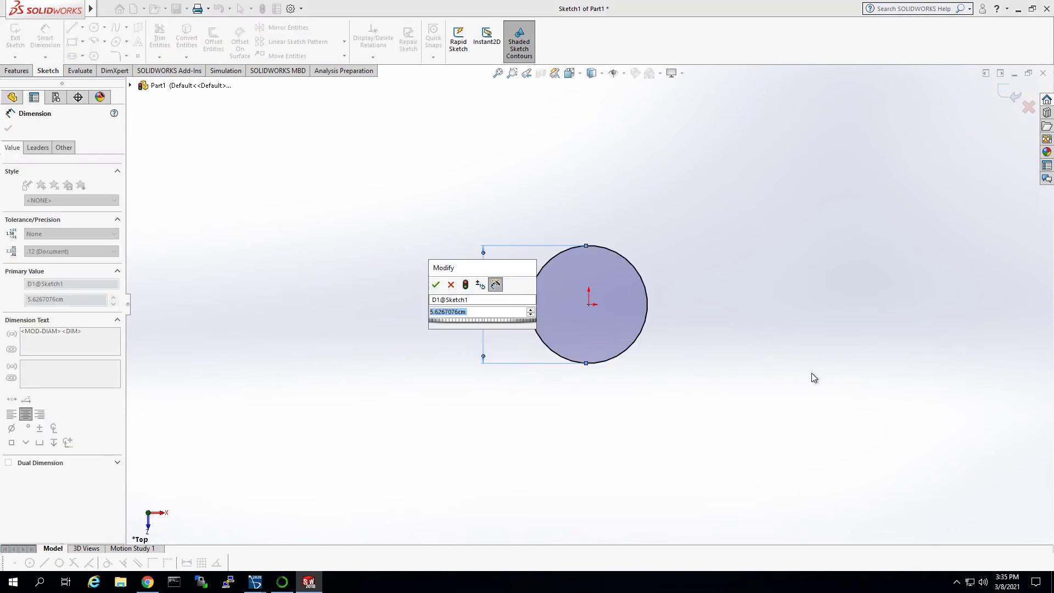
{"action": "type", "text": "0.1"}
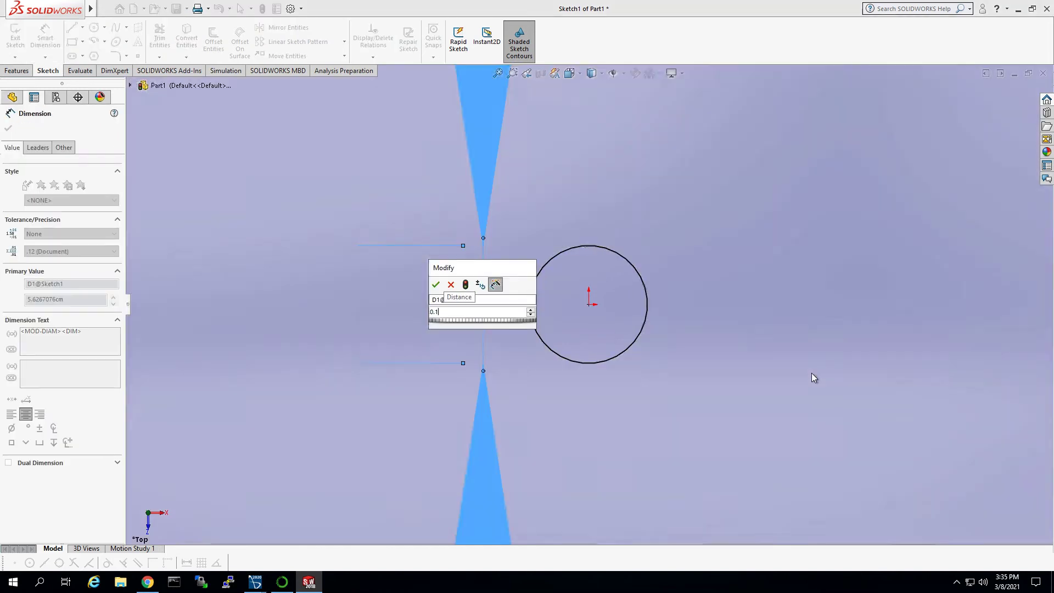
{"action": "key", "text": "Return"}
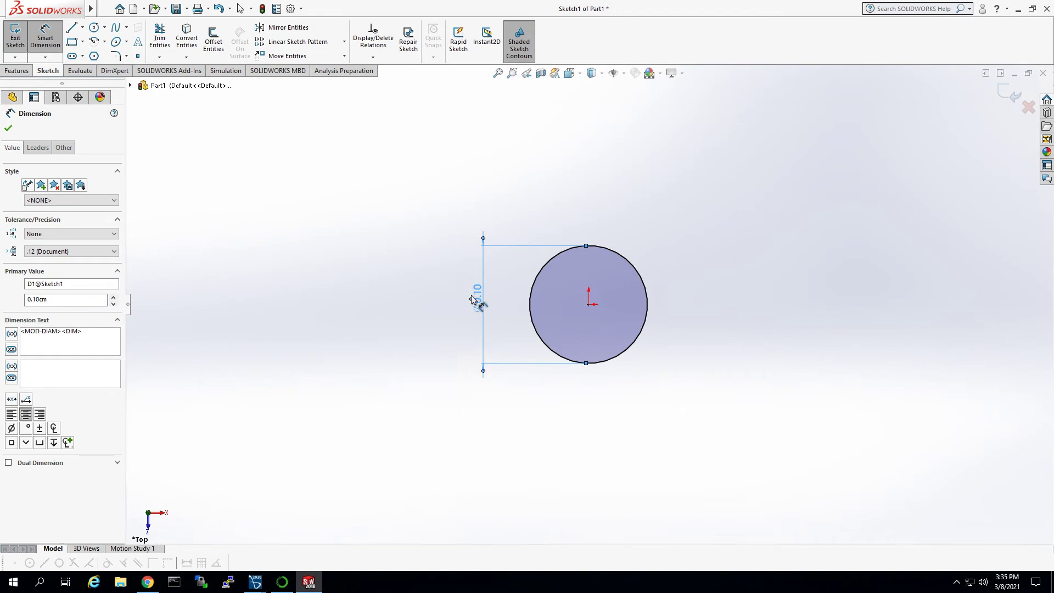
{"action": "key", "text": "Escape"}
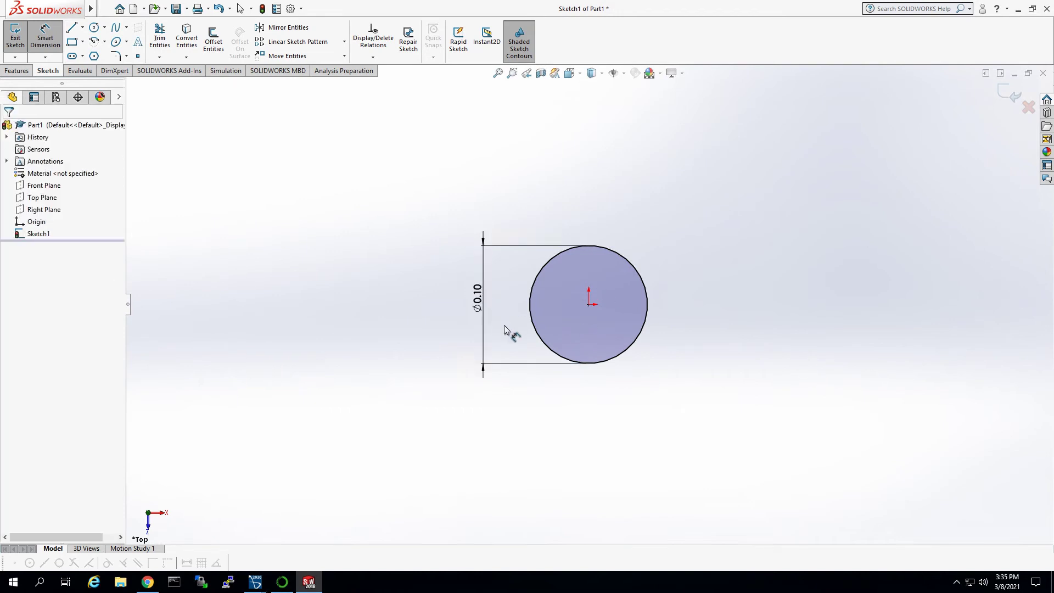
Set the circle's diameter dimension to 10 cm
{"action": "double_click", "coordinate": [478, 299]}
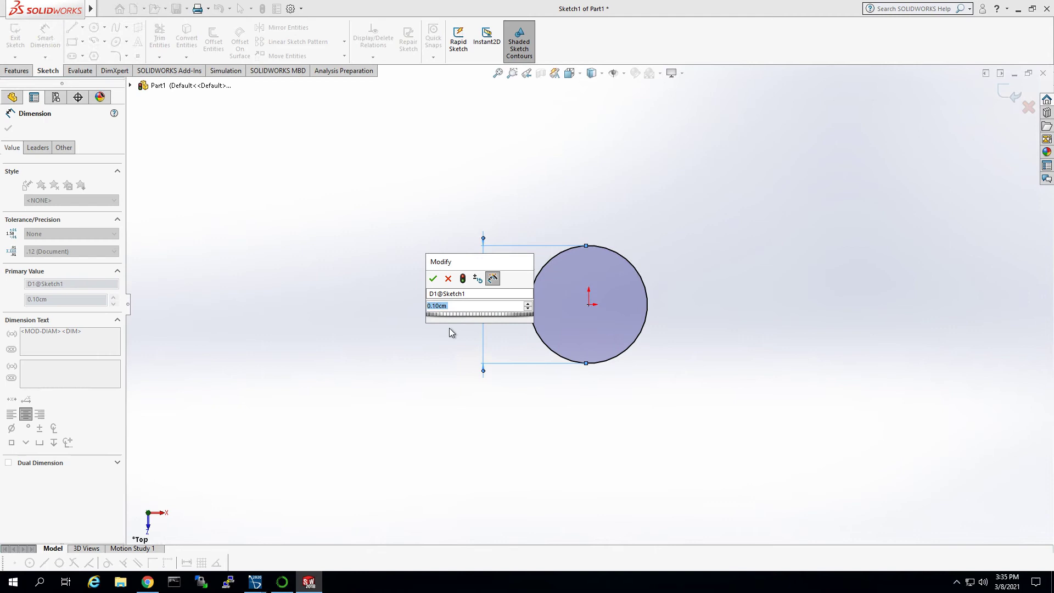
{"action": "type", "text": "10"}
{"action": "key", "text": "Return"}
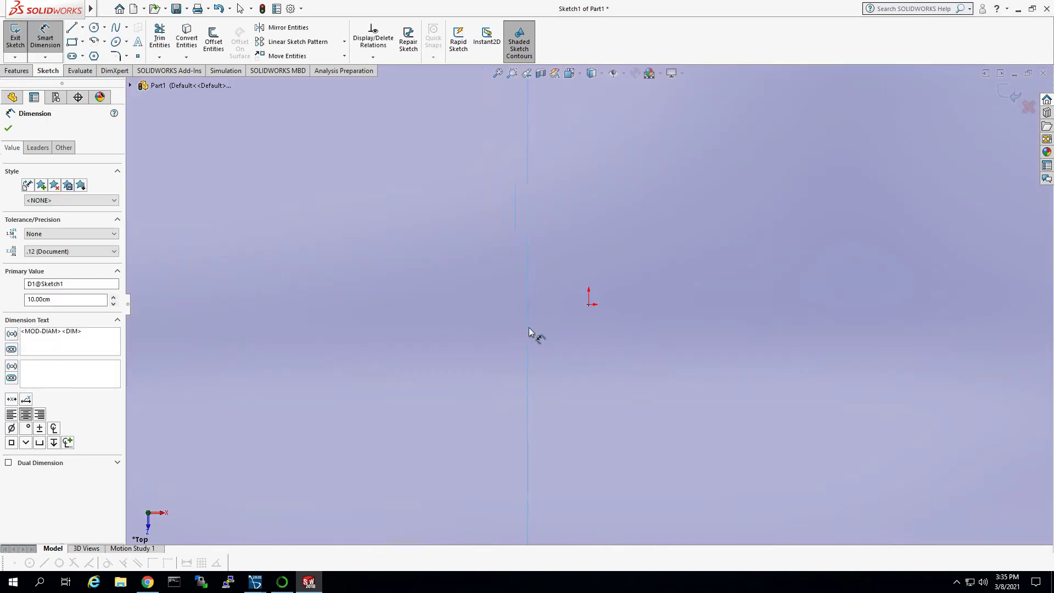
{"action": "key", "text": "f"}
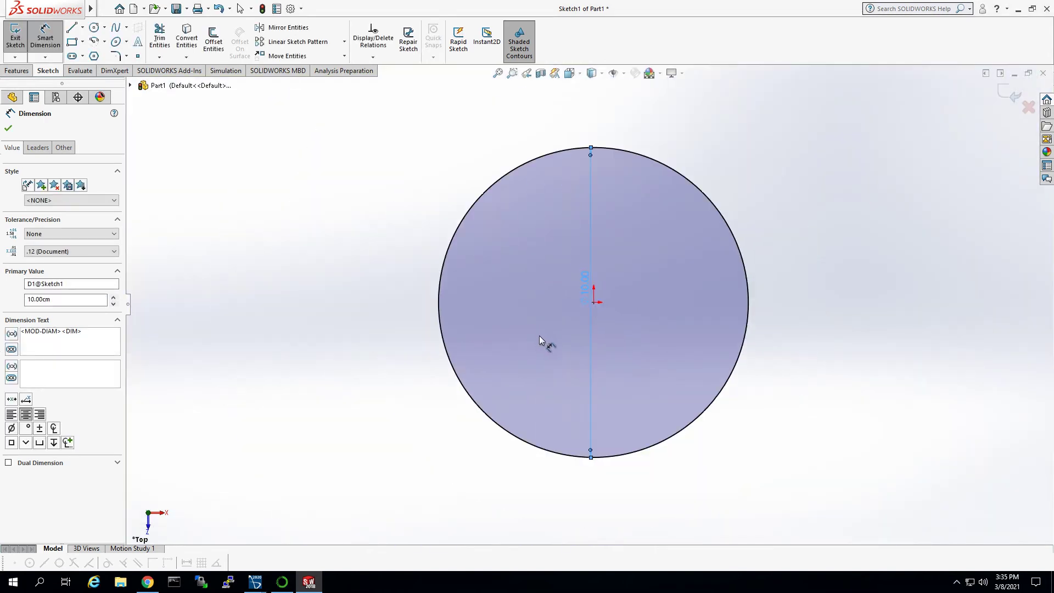
{"action": "left_click", "coordinate": [9, 128]}
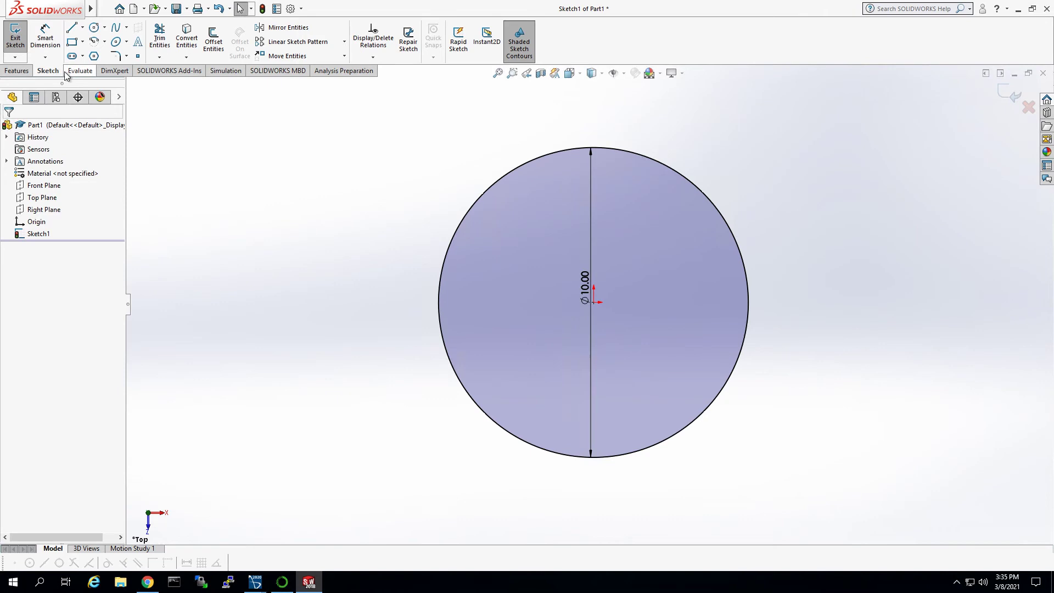
Extrude the circle as a blind boss 10 cm deep to form a solid cylinder
{"action": "left_click", "coordinate": [22, 70]}
{"action": "left_click", "coordinate": [20, 40]}
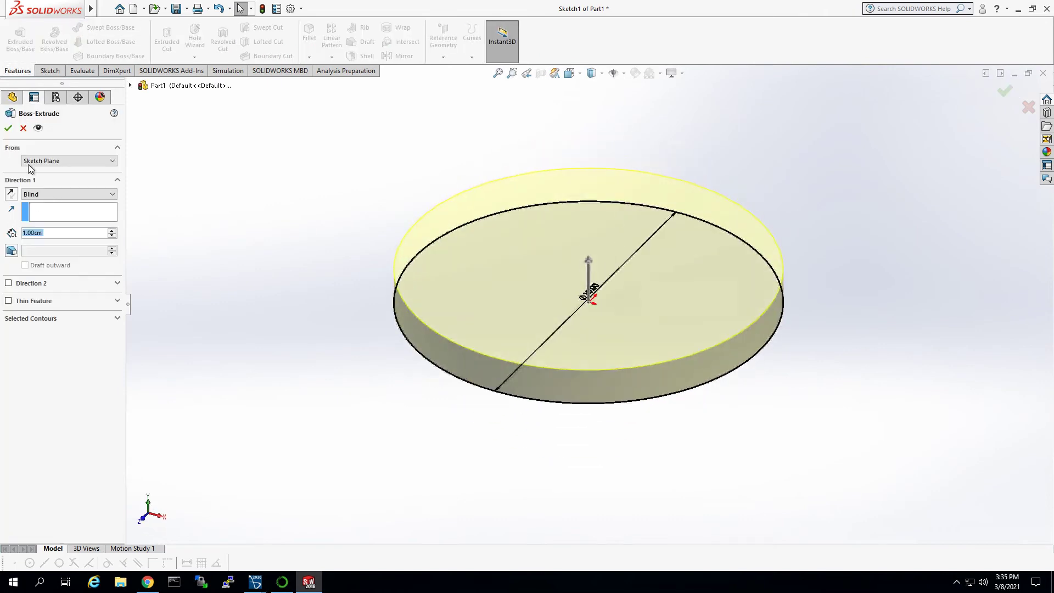
{"action": "type", "text": "10"}
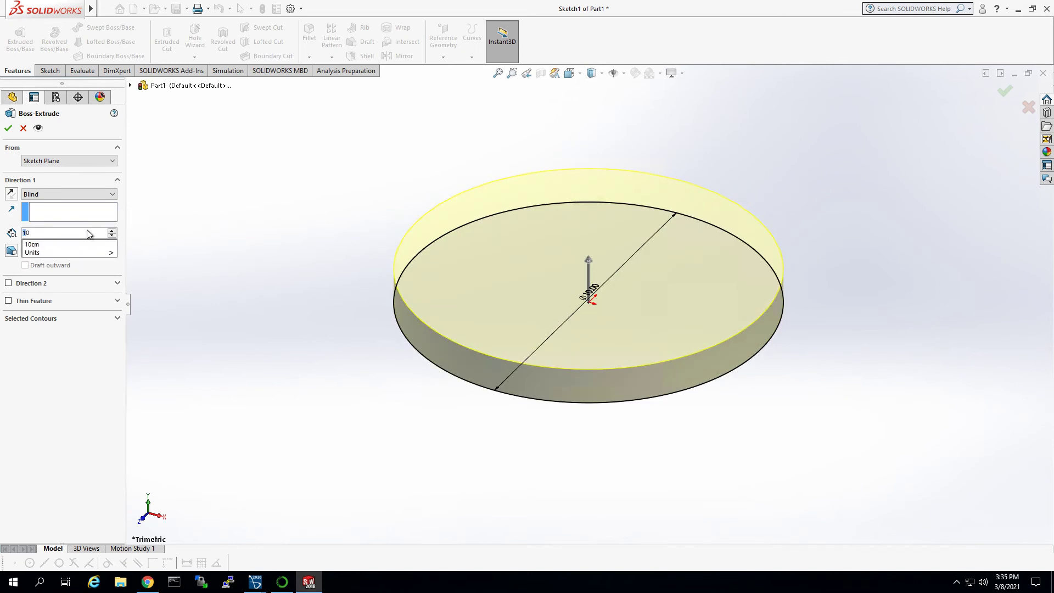
{"action": "key", "text": "Return"}
{"action": "key", "text": "z"}
{"action": "key", "text": "z"}
{"action": "key", "text": "z"}
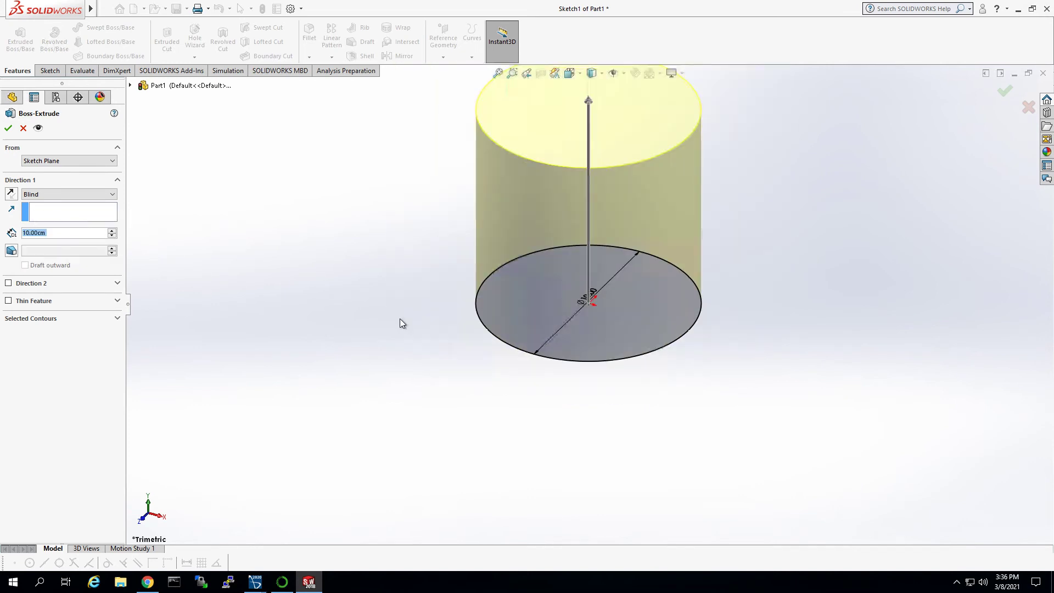
{"action": "scroll", "coordinate": [424, 273], "scroll_direction": "down", "scroll_amount": 2}
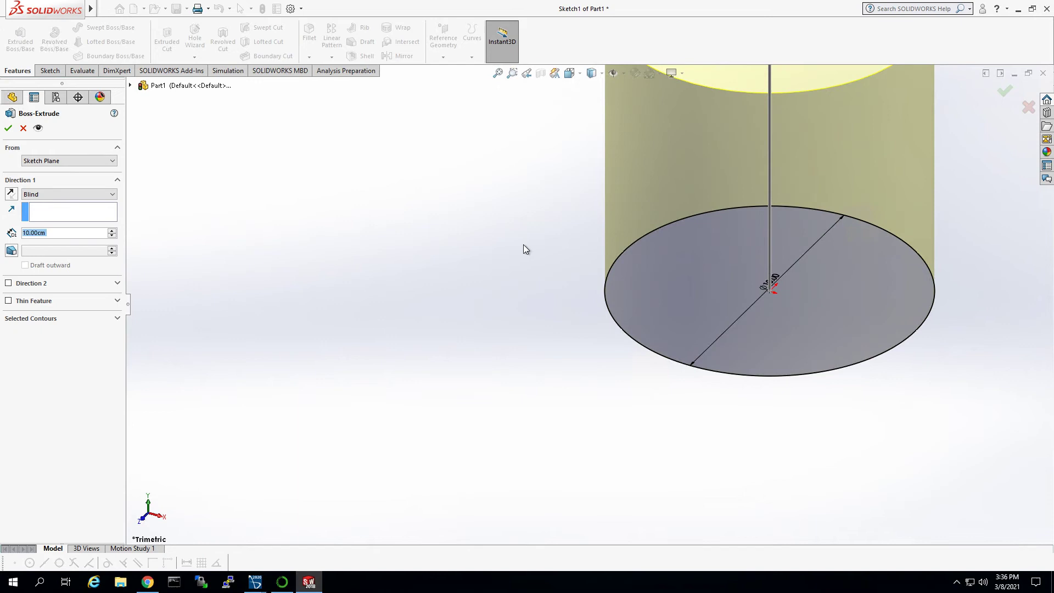
{"action": "scroll", "coordinate": [549, 253], "scroll_direction": "up", "scroll_amount": 2}
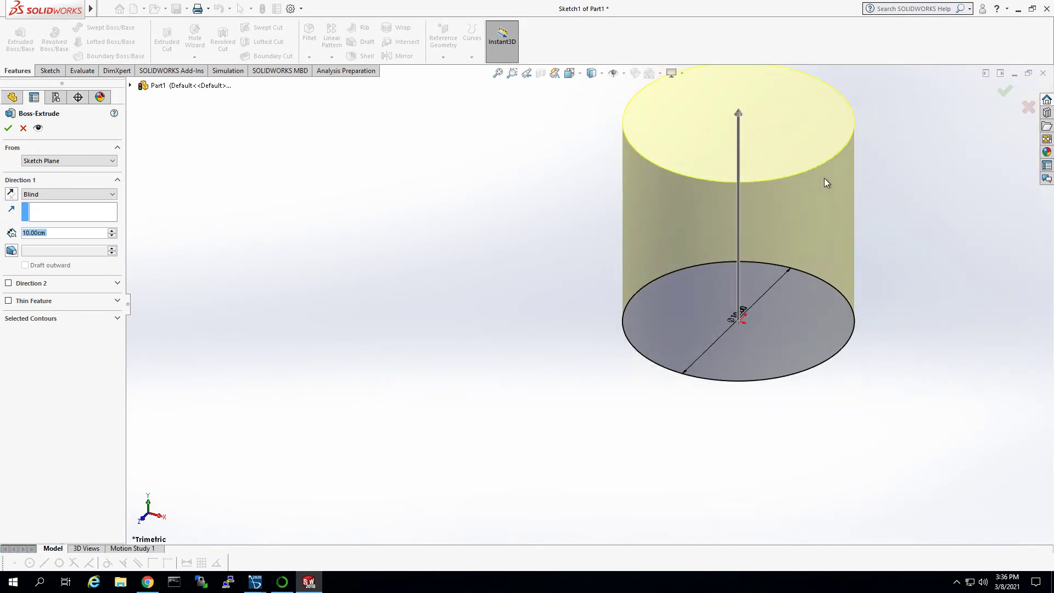
{"action": "left_click", "coordinate": [1005, 91]}
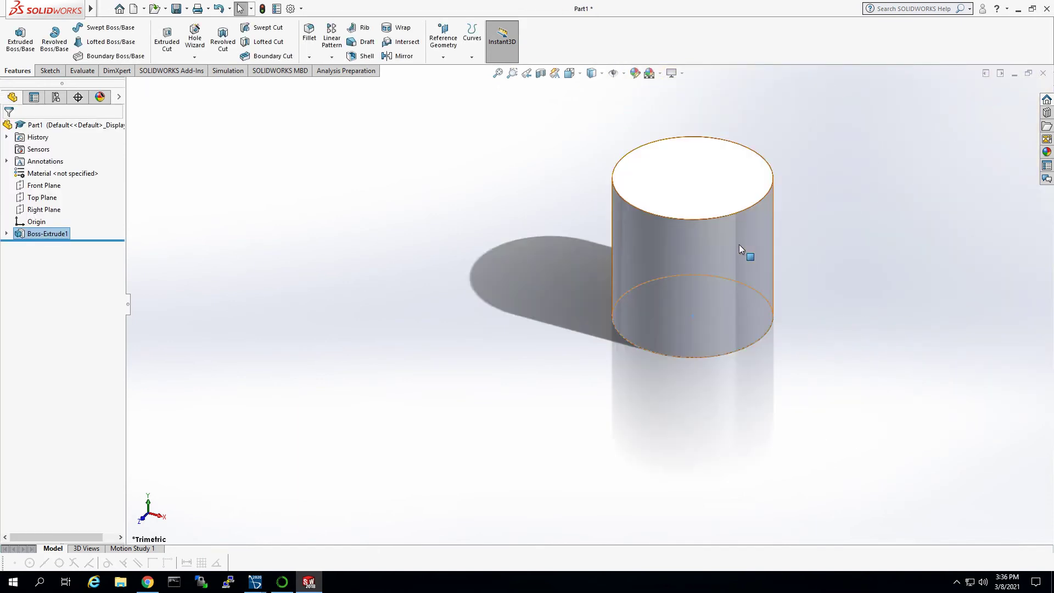
Save the part to the Desktop under the file name cylinder
{"action": "left_click", "coordinate": [188, 9]}
{"action": "left_click", "coordinate": [204, 39]}
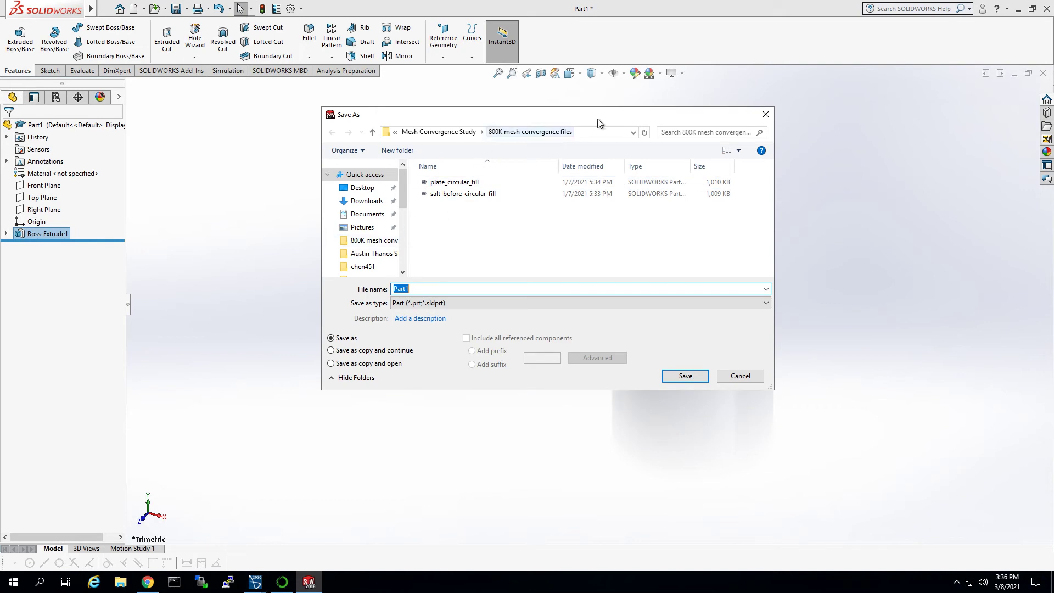
{"action": "left_click", "coordinate": [367, 214]}
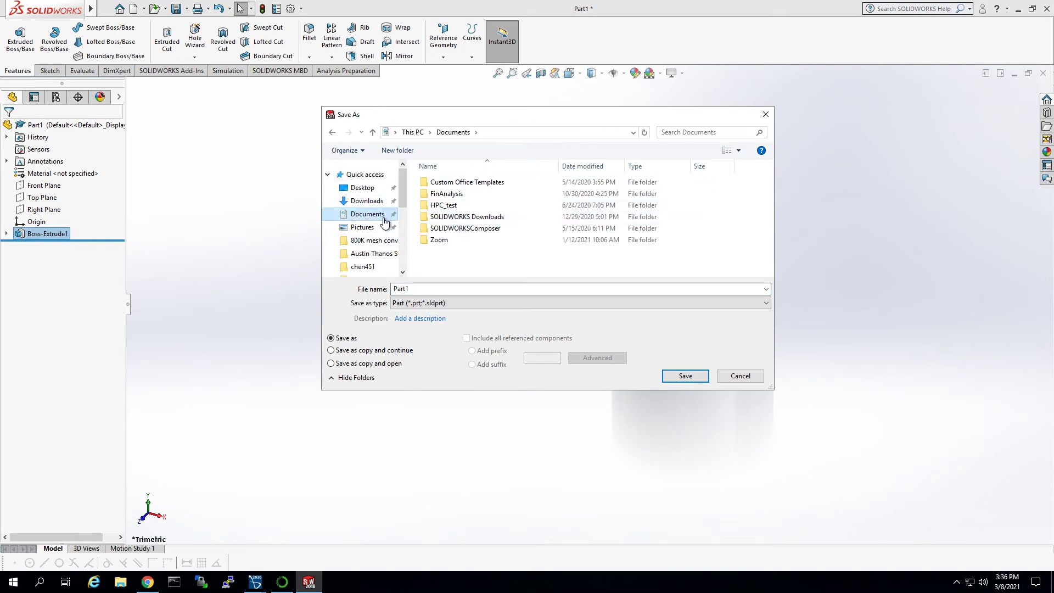
{"action": "left_click", "coordinate": [366, 188]}
{"action": "left_click", "coordinate": [442, 290]}
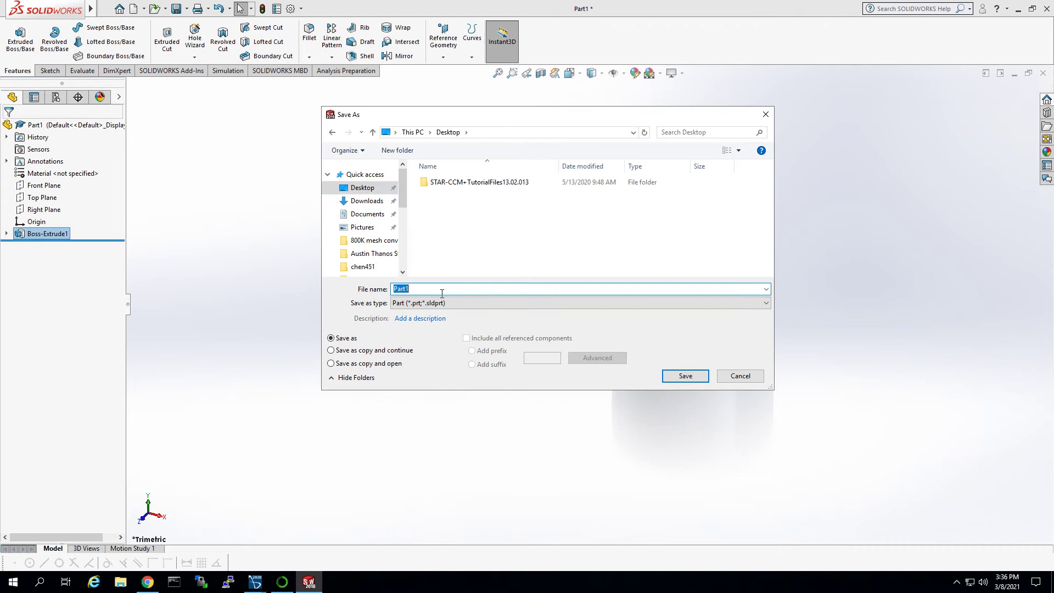
{"action": "type", "text": "cylinder"}
{"action": "key", "text": "Return"}
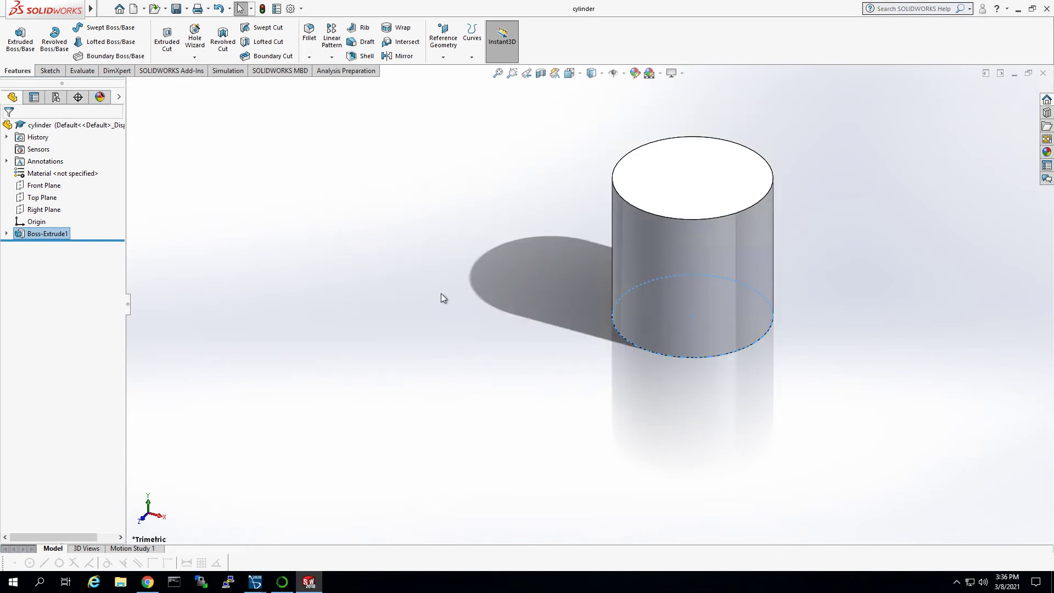
Minimize SOLIDWORKS and launch a new Simcenter STAR-CCM+ window
{"action": "left_click", "coordinate": [1018, 9]}
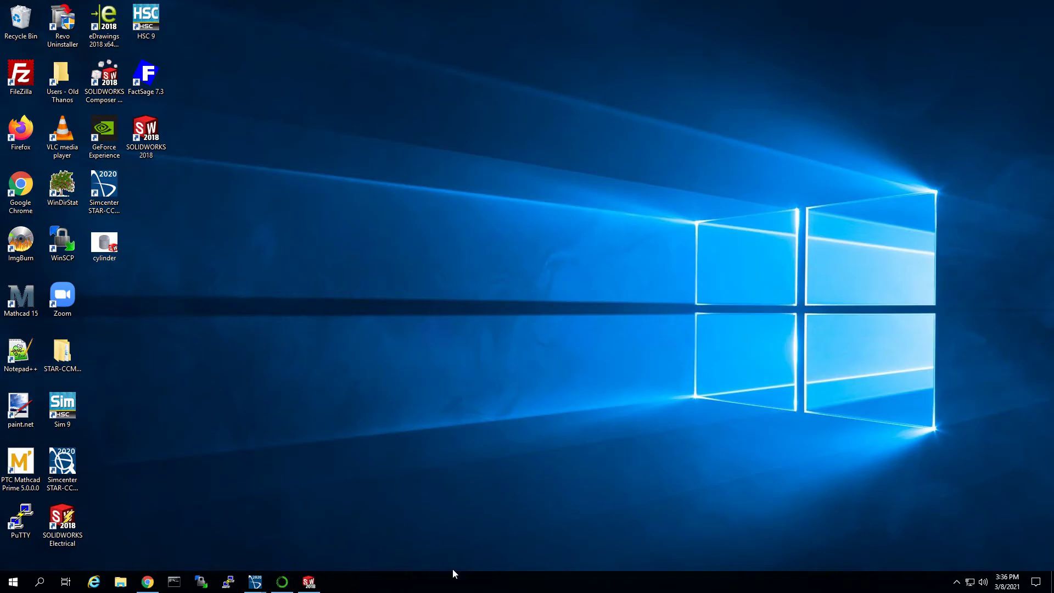
{"action": "right_click", "coordinate": [264, 582]}
{"action": "left_click", "coordinate": [247, 524]}
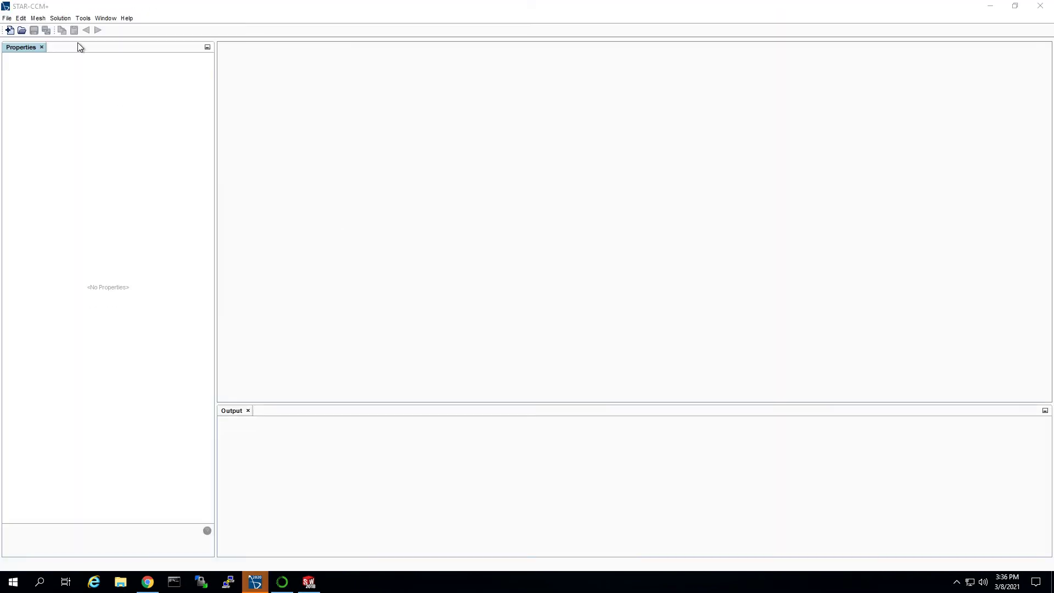
{"action": "left_click", "coordinate": [21, 31]}
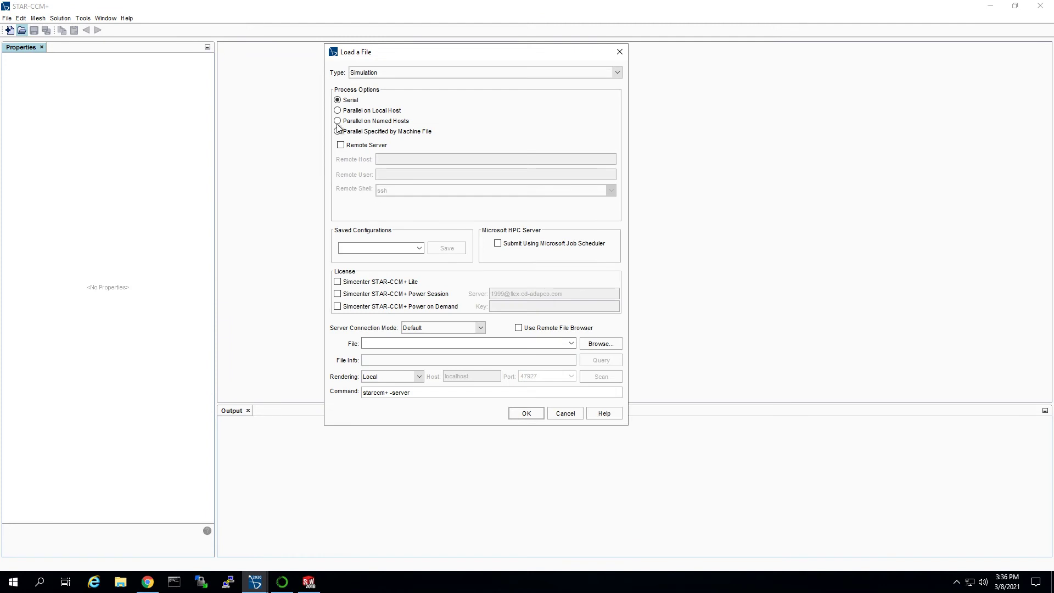
{"action": "left_click", "coordinate": [337, 111]}
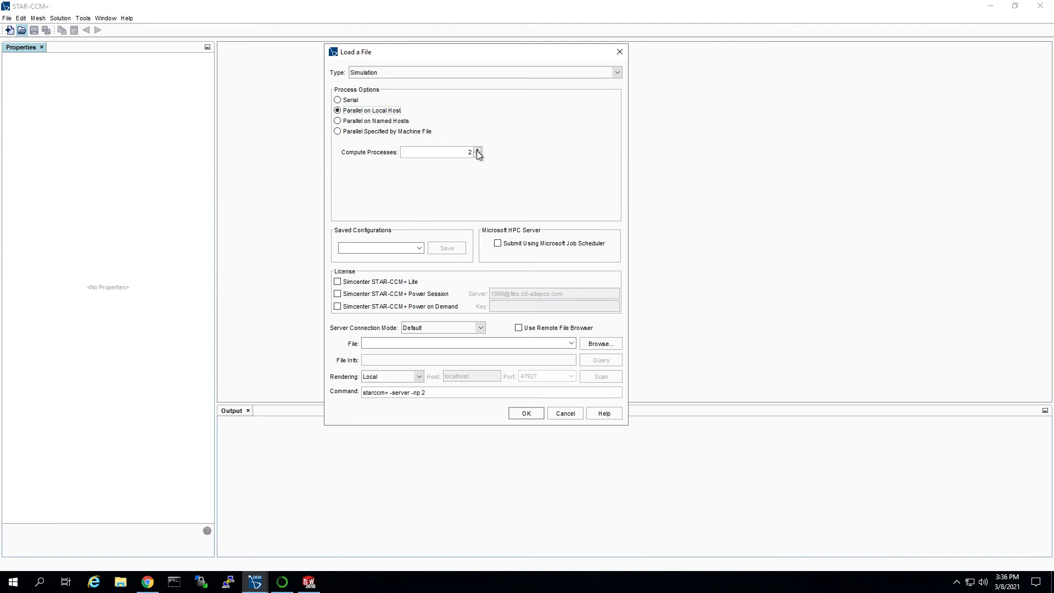
{"action": "left_click", "coordinate": [596, 345]}
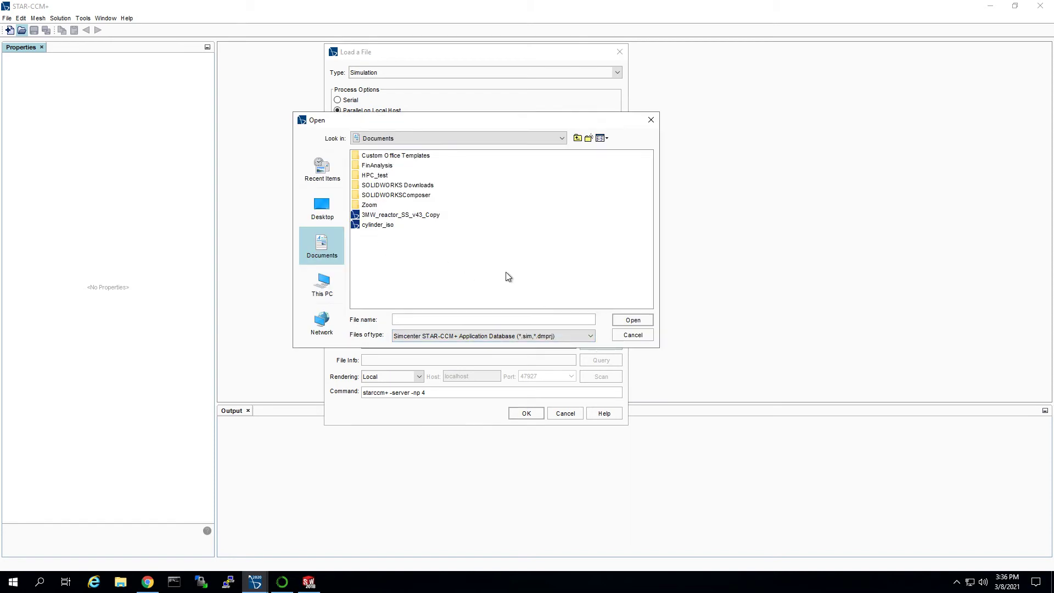
{"action": "left_click", "coordinate": [623, 338]}
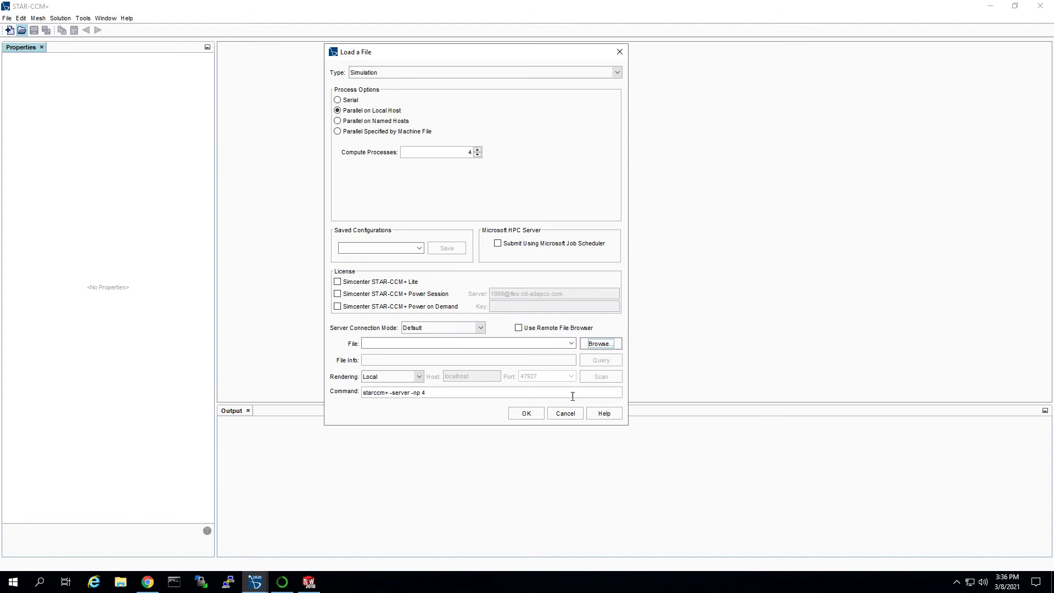
{"action": "left_click", "coordinate": [552, 414]}
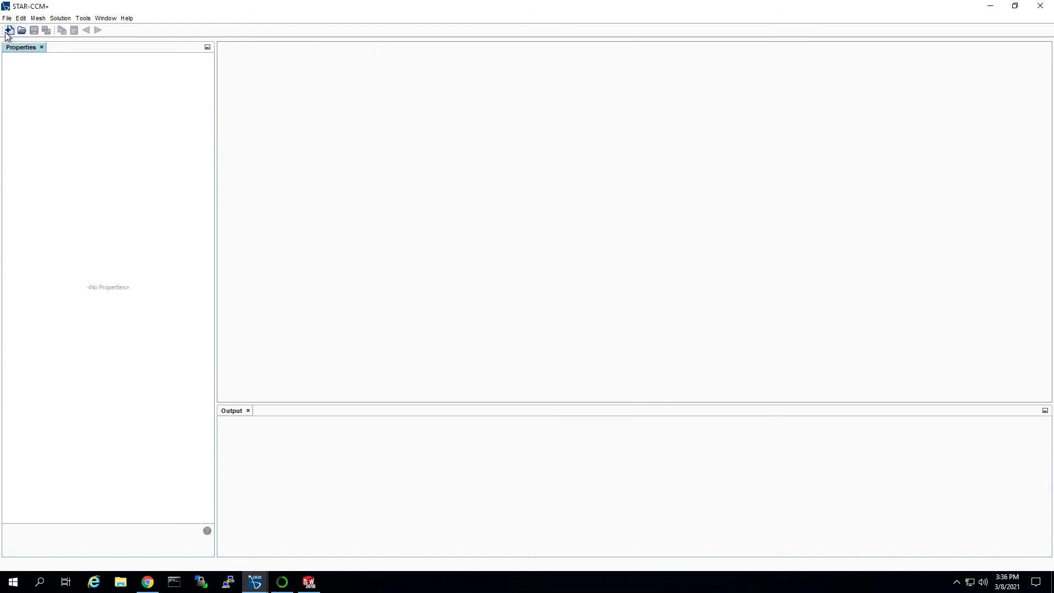
Create a new simulation that runs parallel on the local host with 4 compute processes
{"action": "left_click", "coordinate": [10, 30]}
{"action": "left_click", "coordinate": [354, 181]}
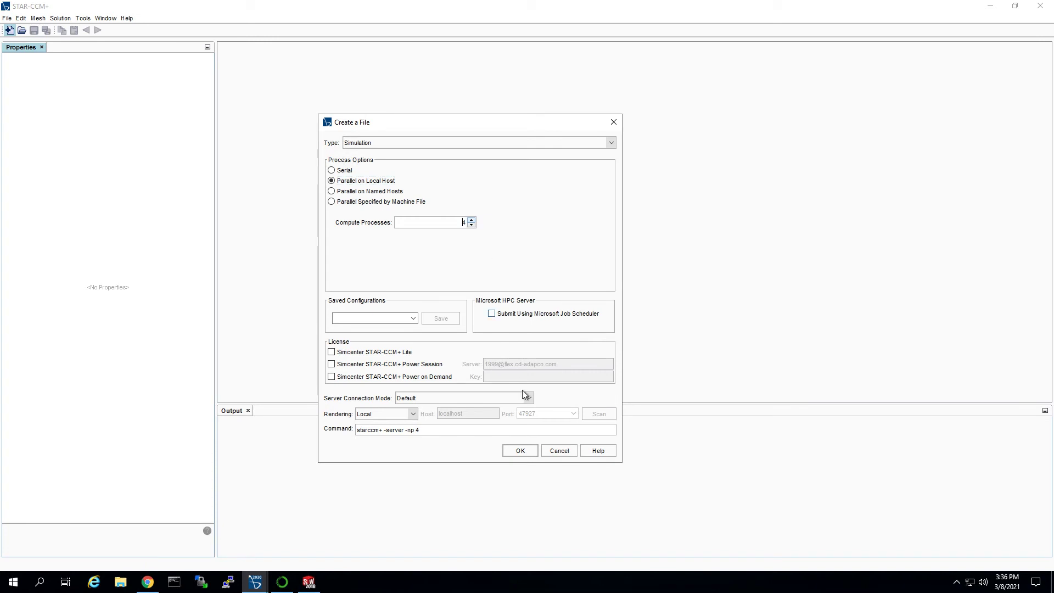
{"action": "left_click", "coordinate": [521, 450]}
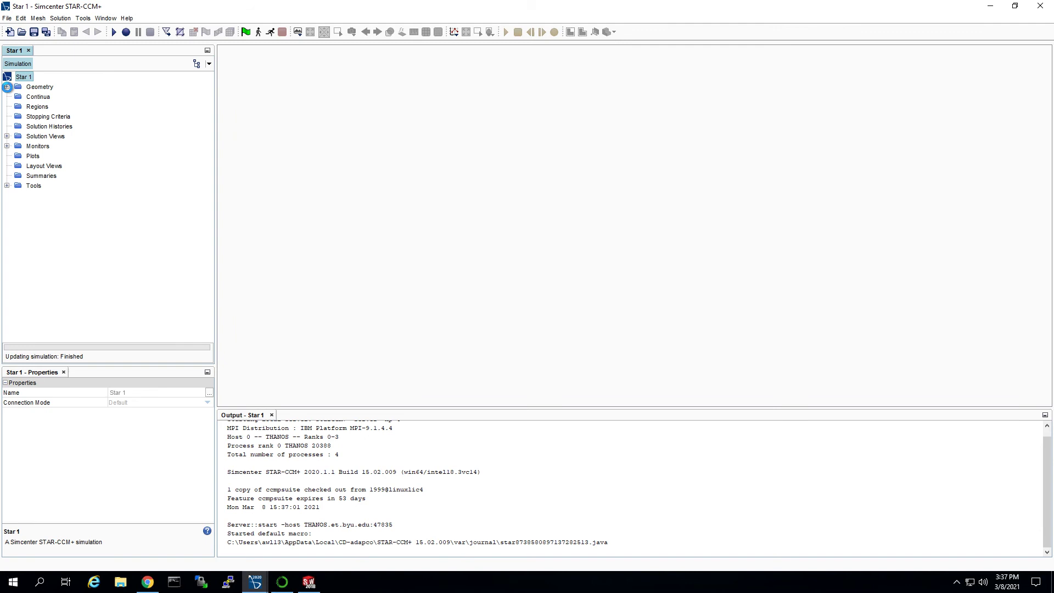
Import the cylinder file from the Desktop as a new CAD geometry part with medium tessellation, opening a geometry scene after import
{"action": "left_click", "coordinate": [6, 87]}
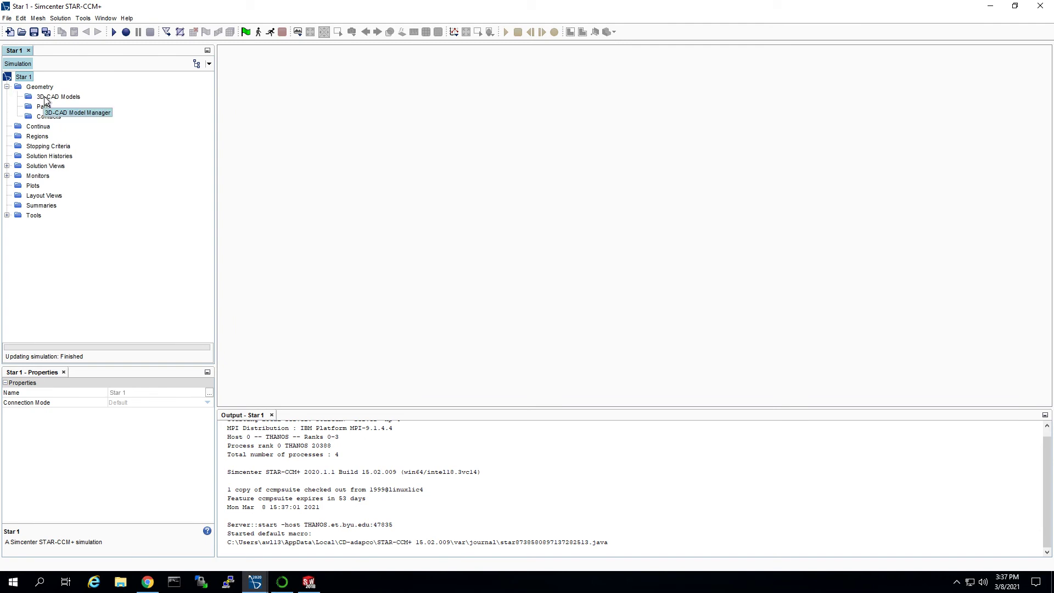
{"action": "left_click", "coordinate": [7, 18]}
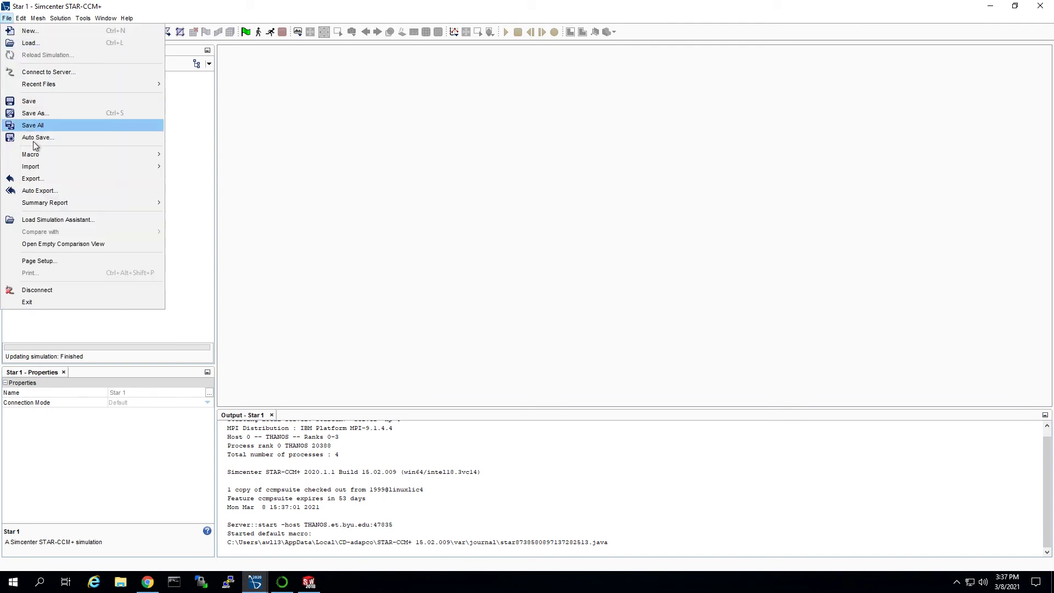
{"action": "mouse_move", "coordinate": [148, 167]}
{"action": "left_click", "coordinate": [210, 167]}
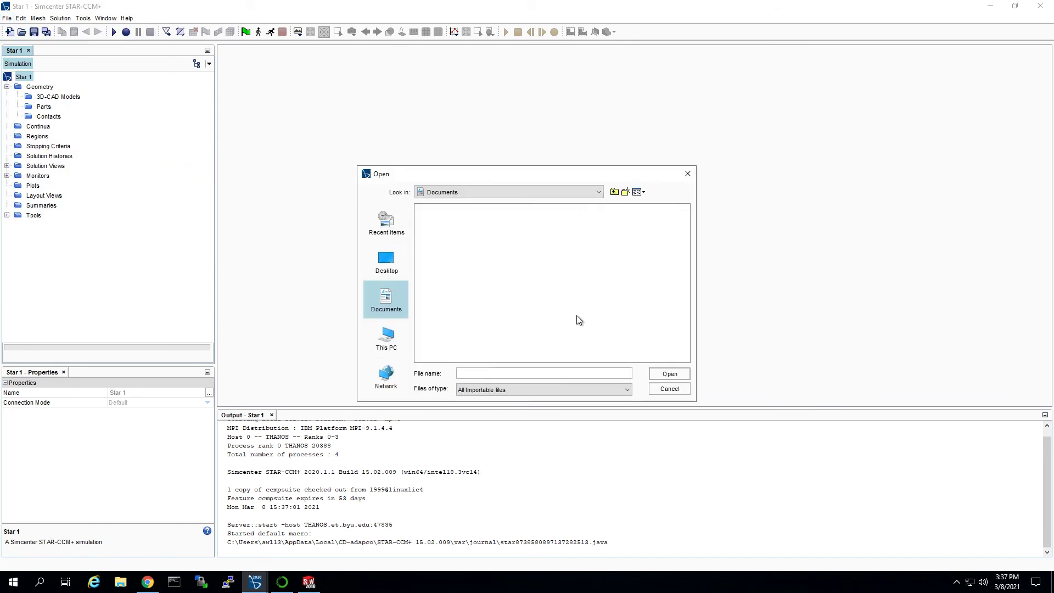
{"action": "left_click", "coordinate": [387, 261]}
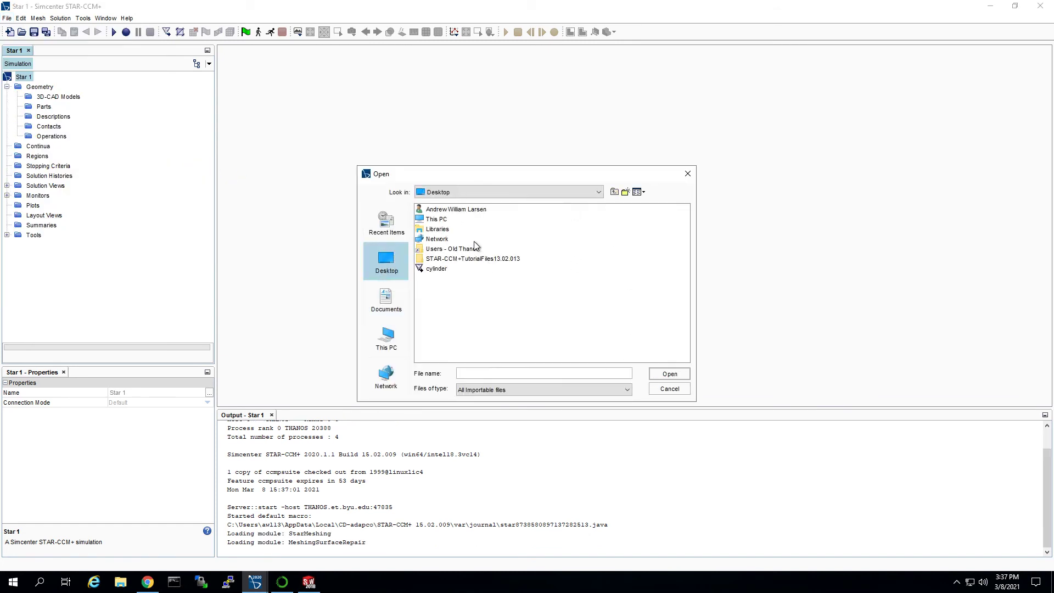
{"action": "left_click", "coordinate": [436, 269]}
{"action": "left_click", "coordinate": [661, 371]}
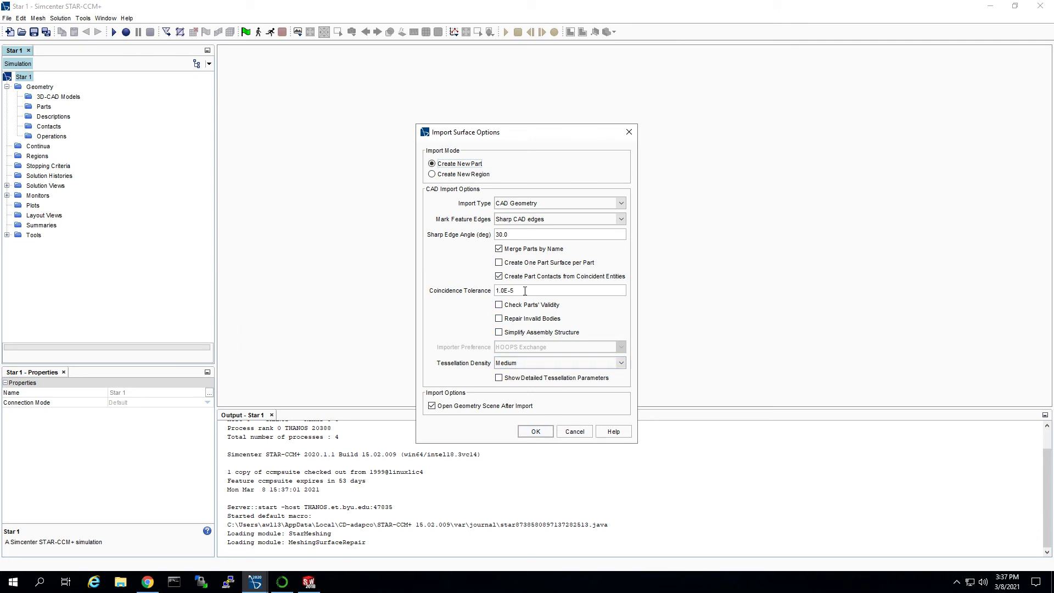
{"action": "left_click", "coordinate": [535, 431]}
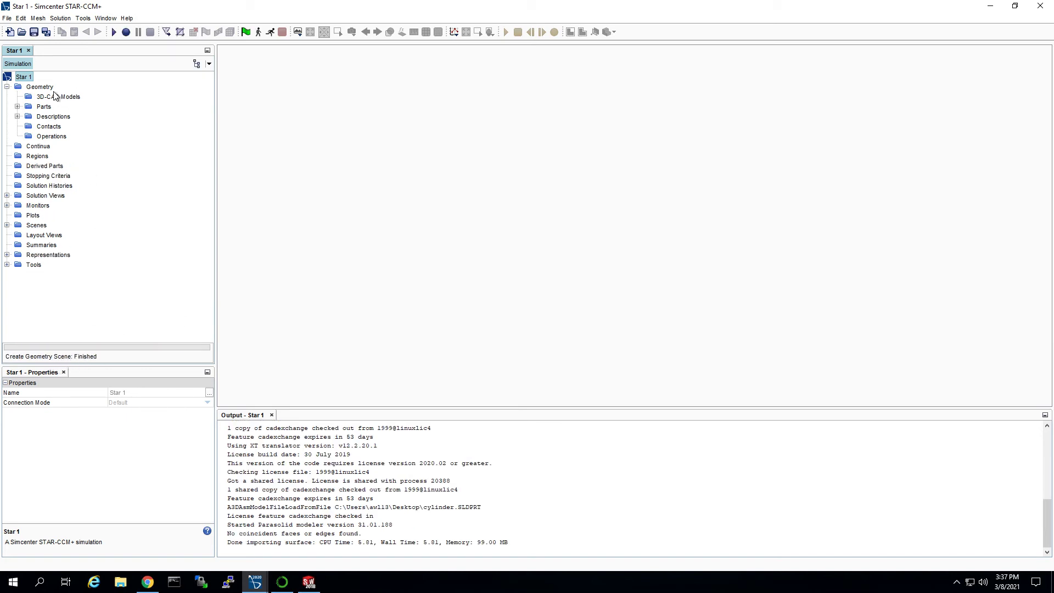
Find the imported cylinder among the geometry parts and examine it in the geometry scene
{"action": "left_click", "coordinate": [18, 107]}
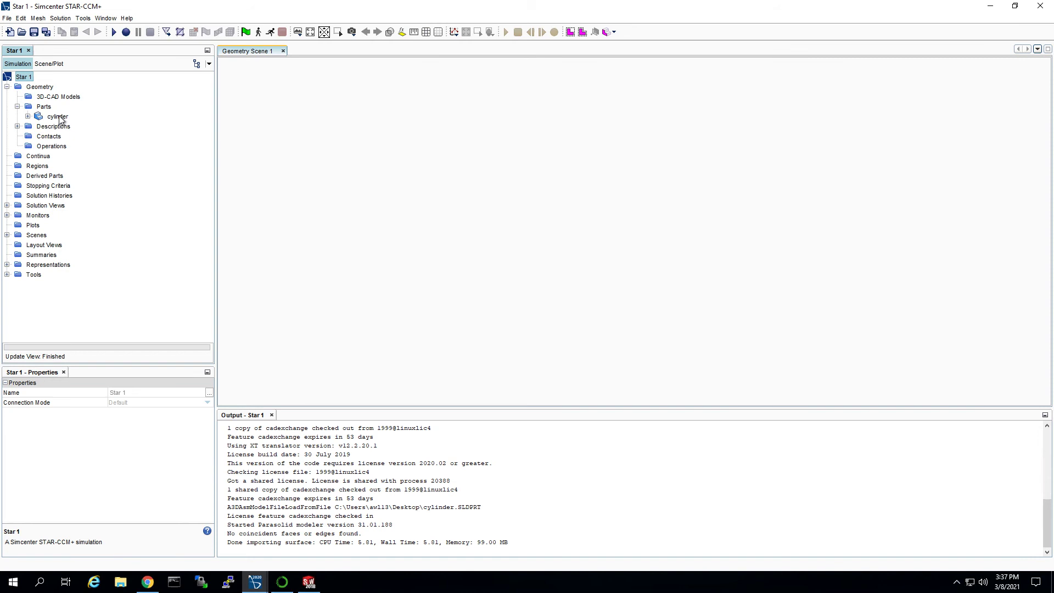
{"action": "left_click", "coordinate": [57, 117]}
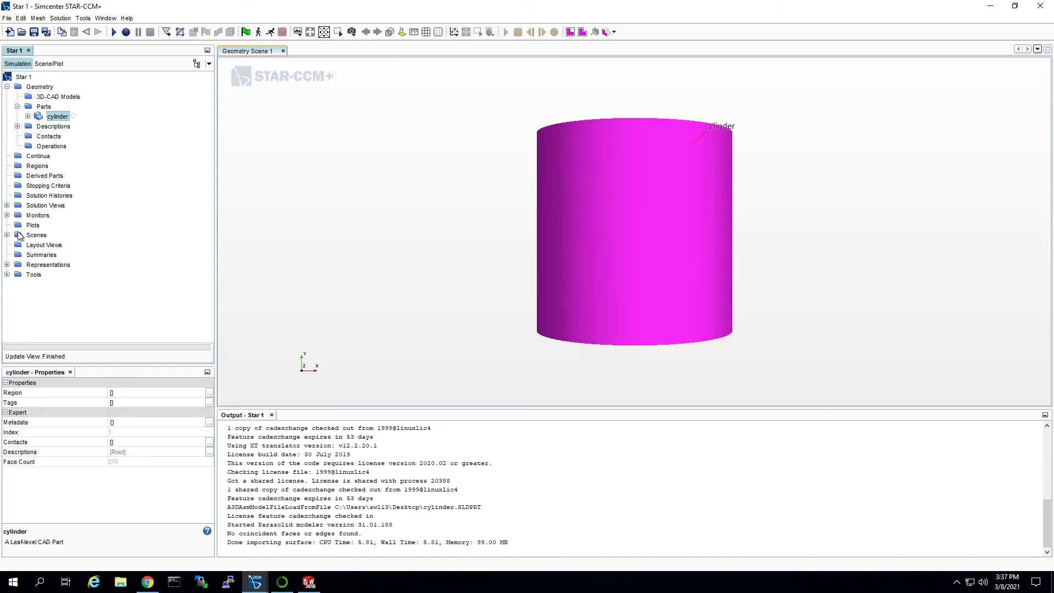
{"action": "left_click", "coordinate": [420, 205]}
{"action": "left_click_drag", "start_coordinate": [424, 199], "coordinate": [423, 249]}
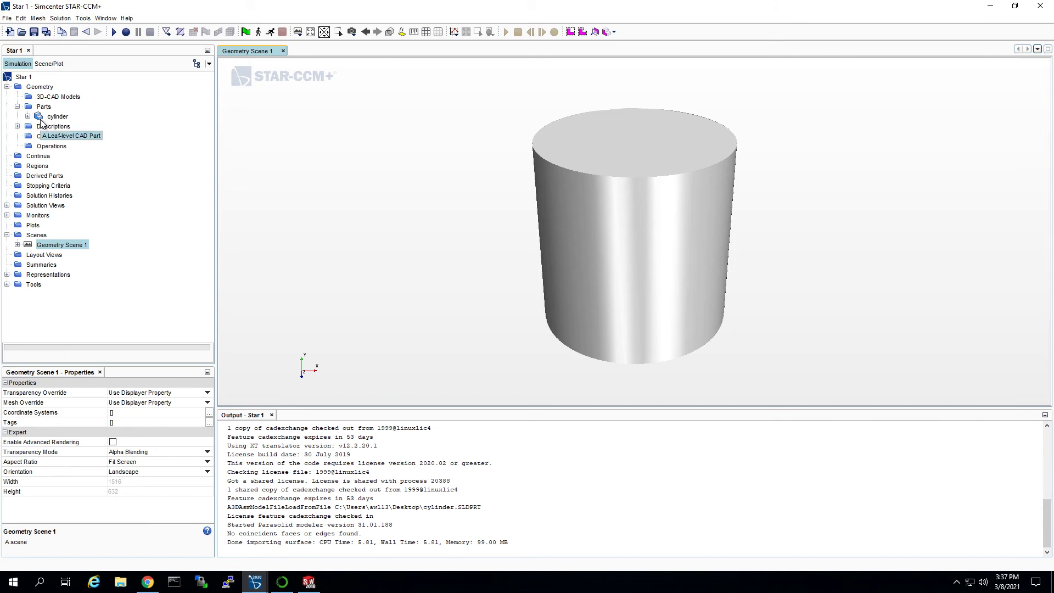
{"action": "left_click", "coordinate": [55, 97]}
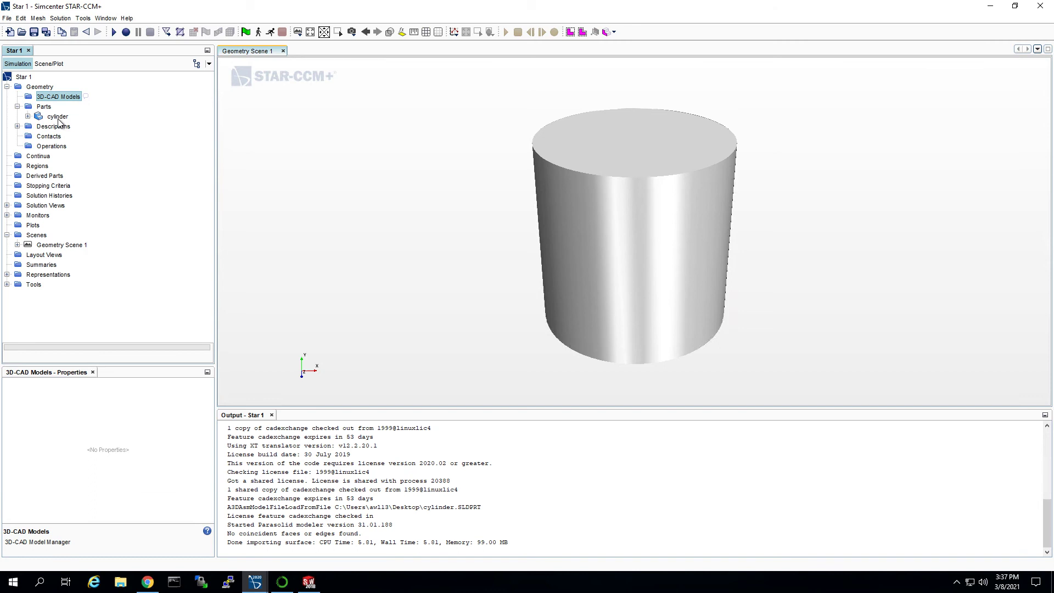
{"action": "left_click", "coordinate": [56, 117]}
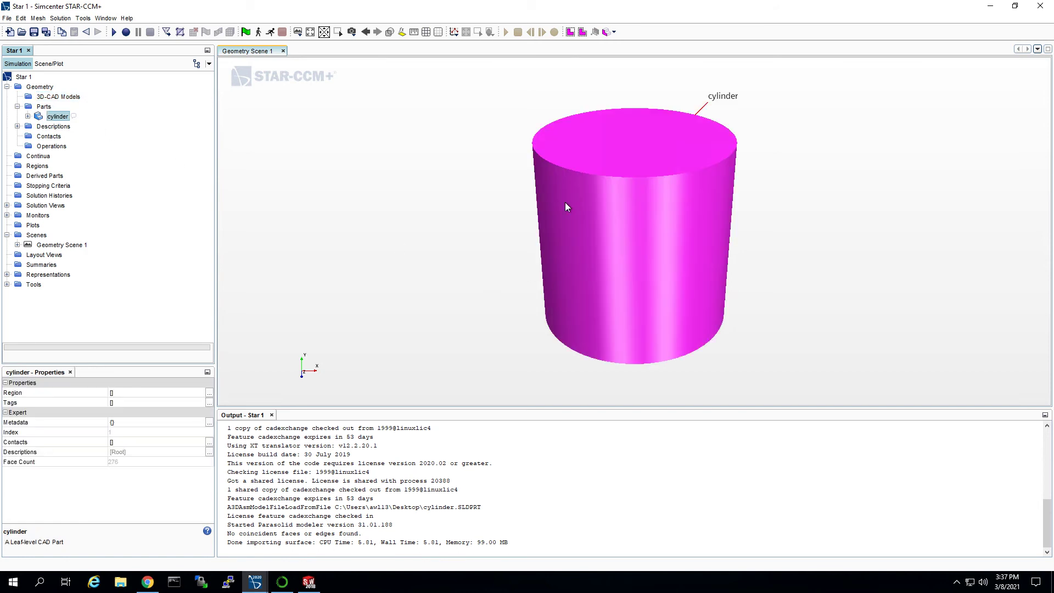
{"action": "left_click", "coordinate": [457, 263]}
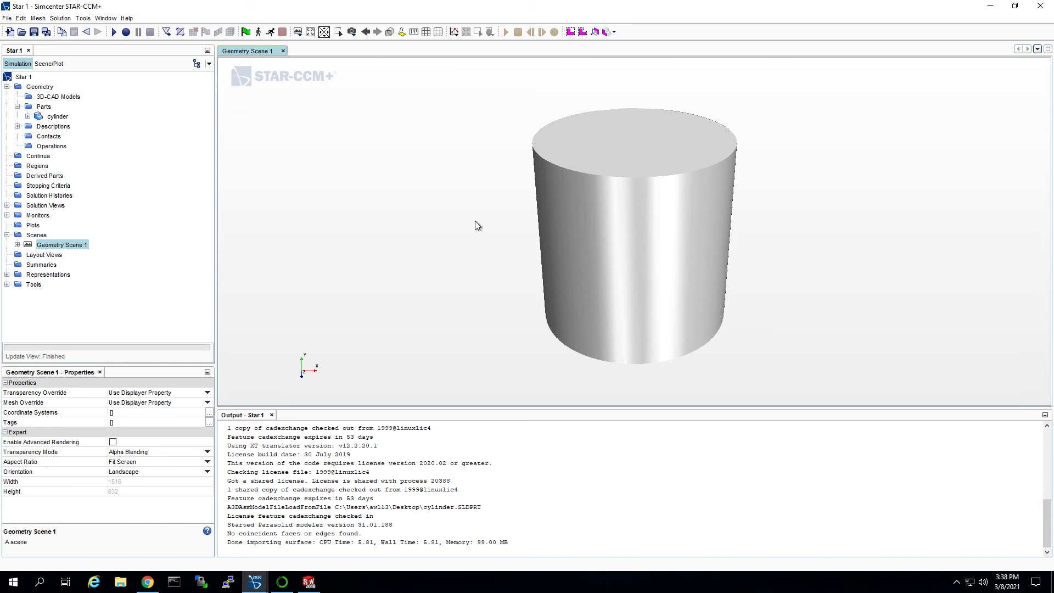
Open the cylinder part for editing in 3D-CAD and check which geometry its ImportCad 1 feature covers
{"action": "left_click", "coordinate": [57, 118]}
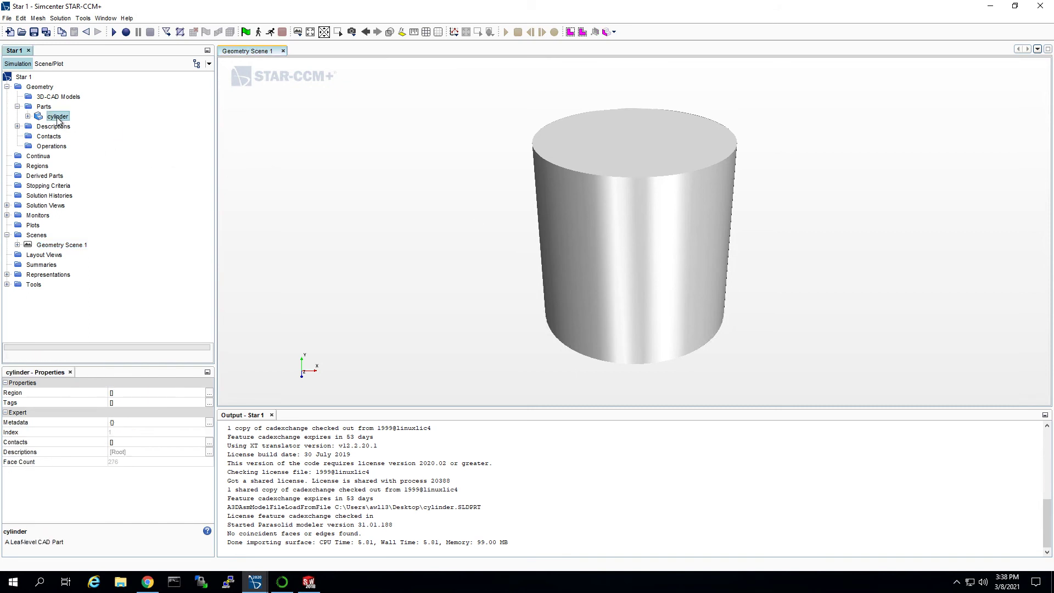
{"action": "right_click", "coordinate": [59, 121]}
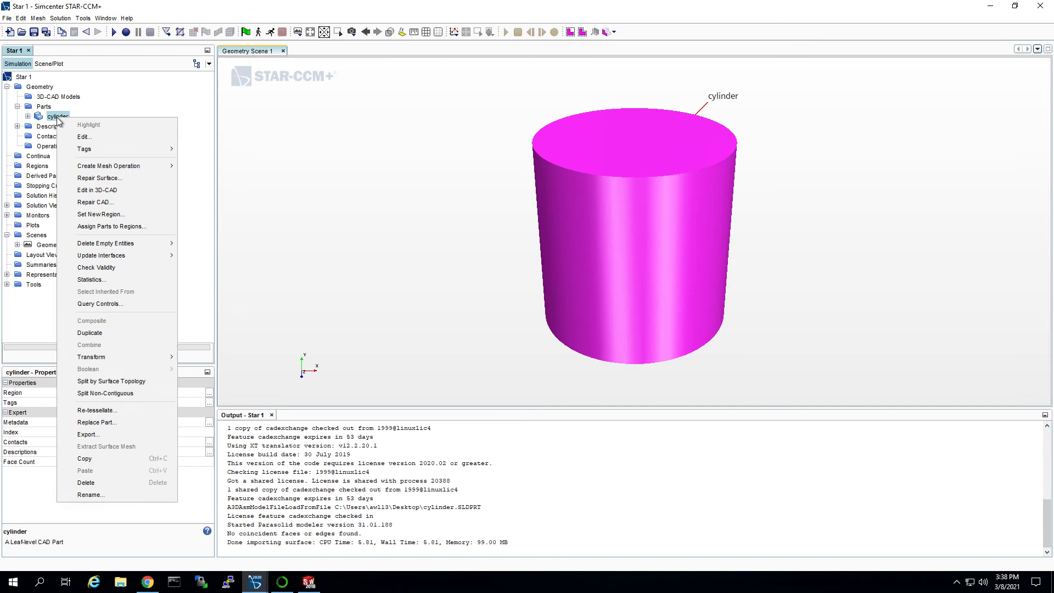
{"action": "left_click", "coordinate": [95, 191]}
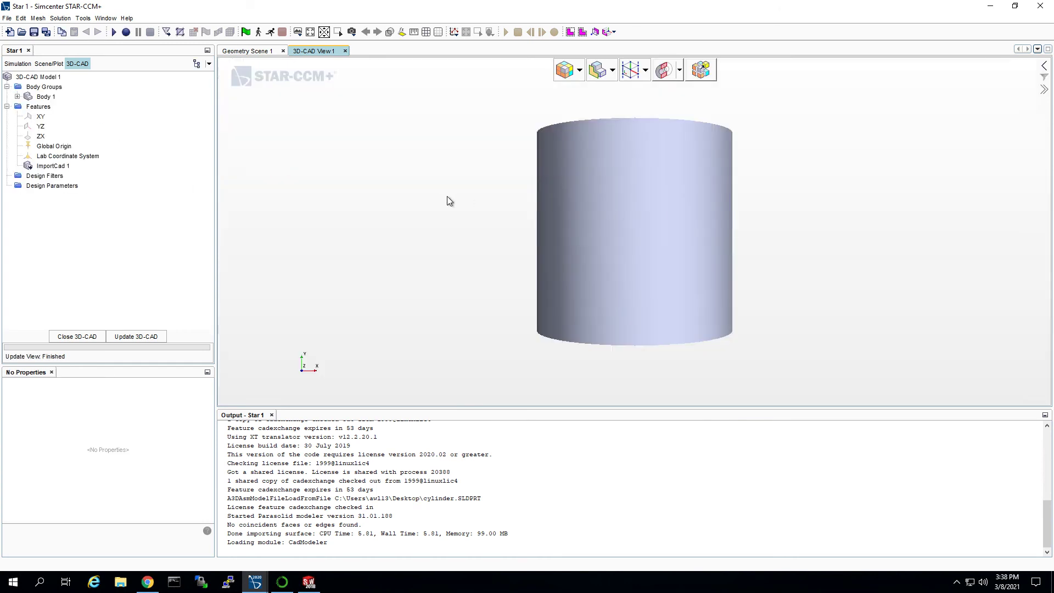
{"action": "mouse_move", "coordinate": [447, 196]}
{"action": "left_mouse_down"}
{"action": "mouse_move", "coordinate": [443, 256]}
{"action": "mouse_move", "coordinate": [437, 240]}
{"action": "left_mouse_up"}
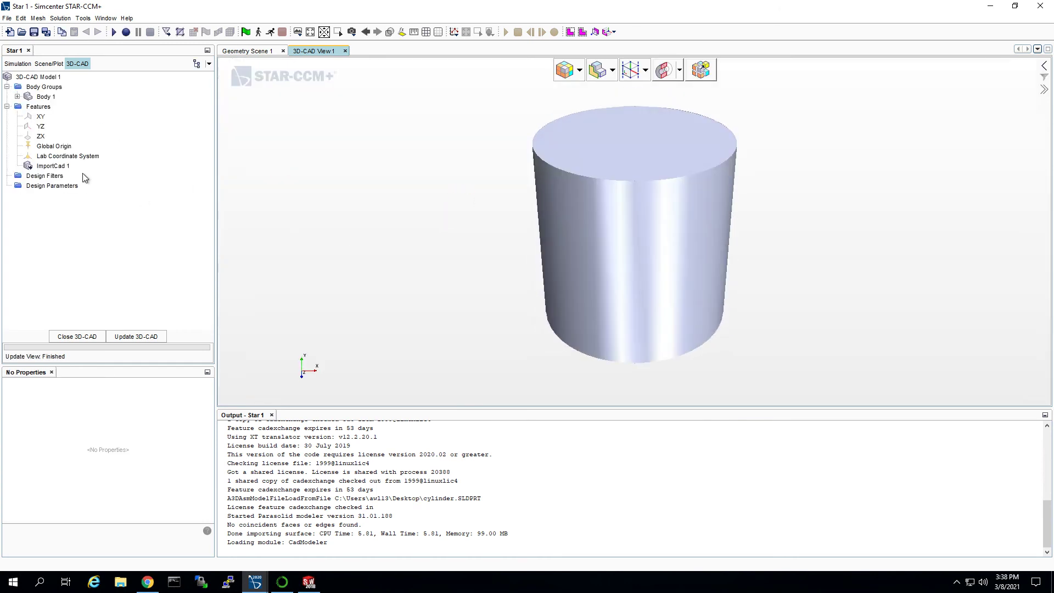
{"action": "left_click", "coordinate": [54, 166]}
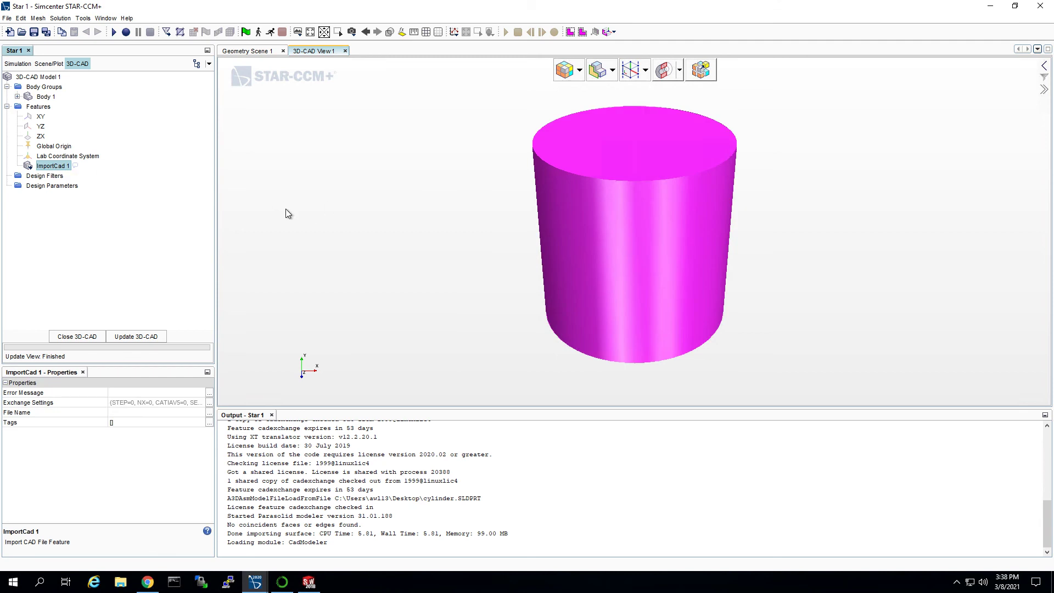
{"action": "left_click", "coordinate": [423, 226]}
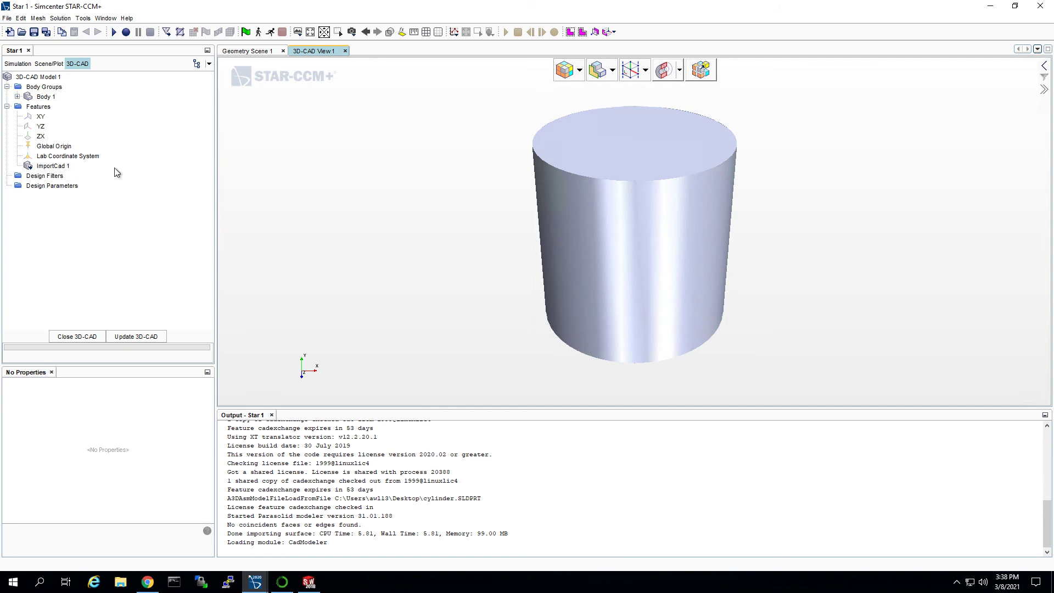
{"action": "left_click", "coordinate": [54, 166]}
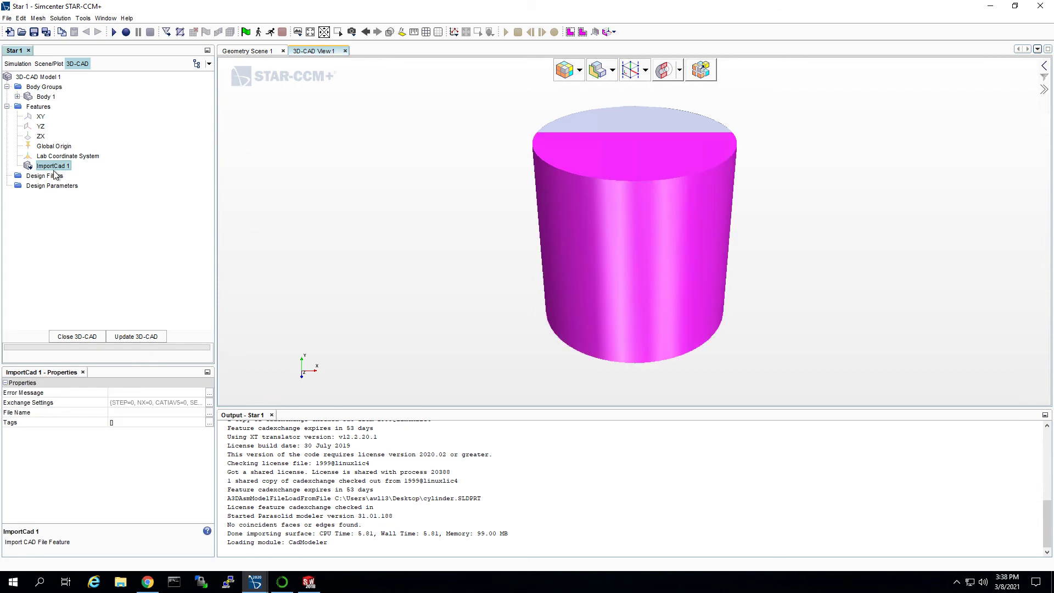
{"action": "left_click", "coordinate": [418, 127]}
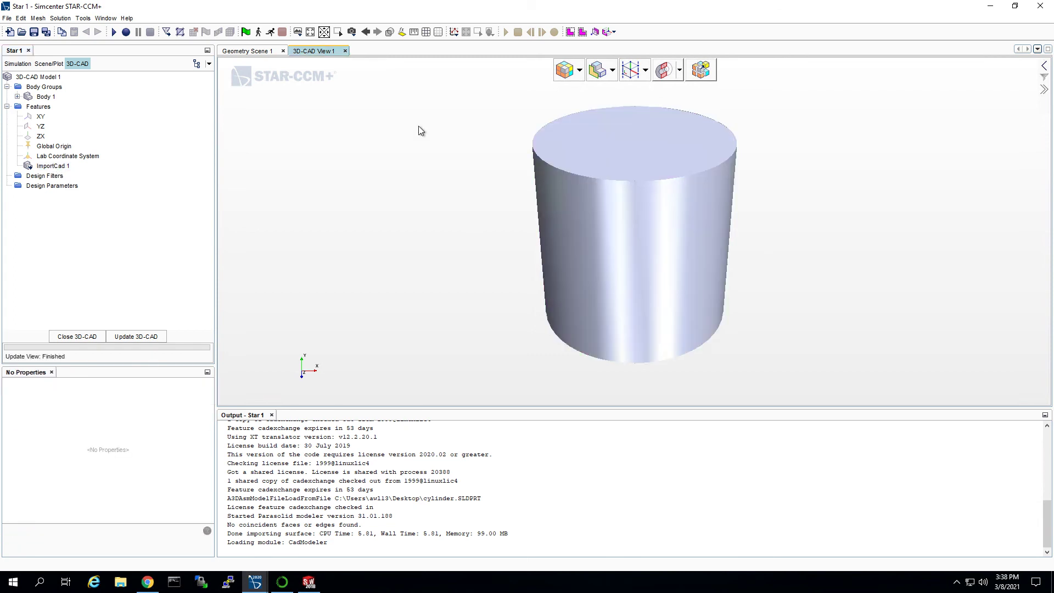
Sketch a long, narrow rectangle on the cylinder's top face, overlapping one side of its circular edge
{"action": "right_click", "coordinate": [621, 138]}
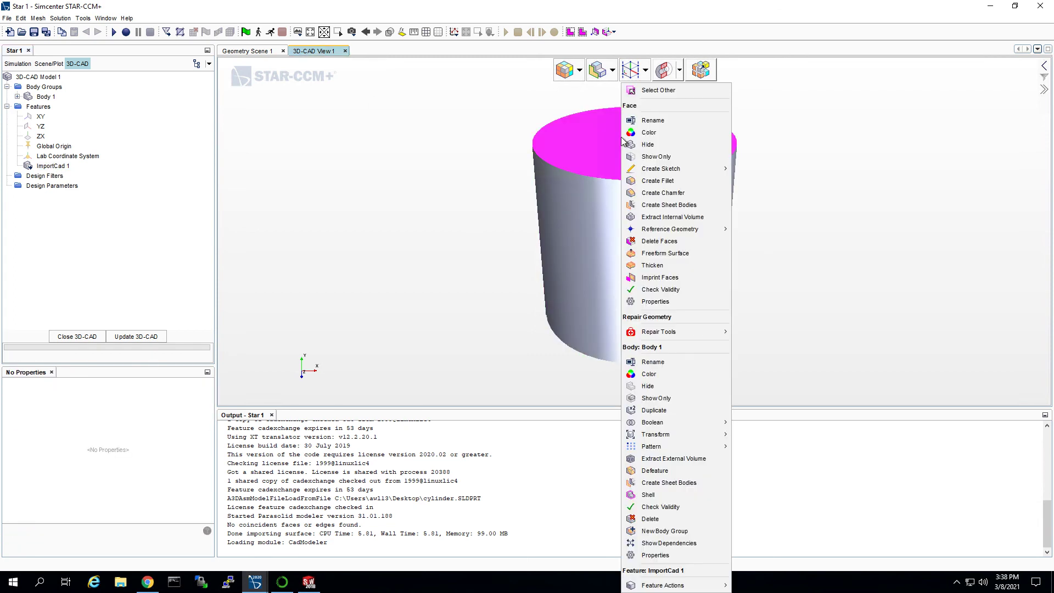
{"action": "mouse_move", "coordinate": [662, 169]}
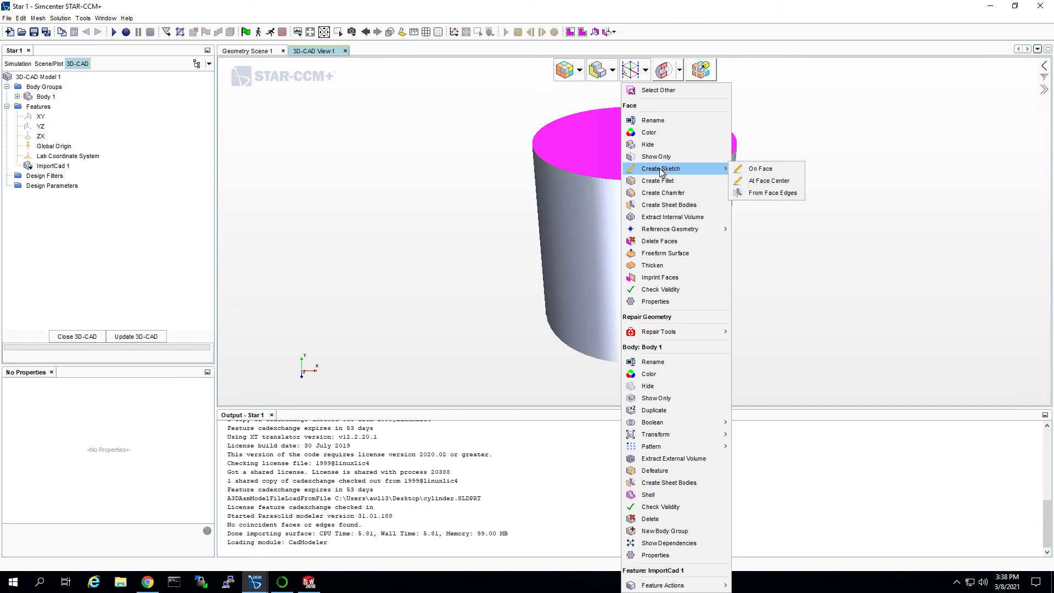
{"action": "left_click", "coordinate": [751, 168]}
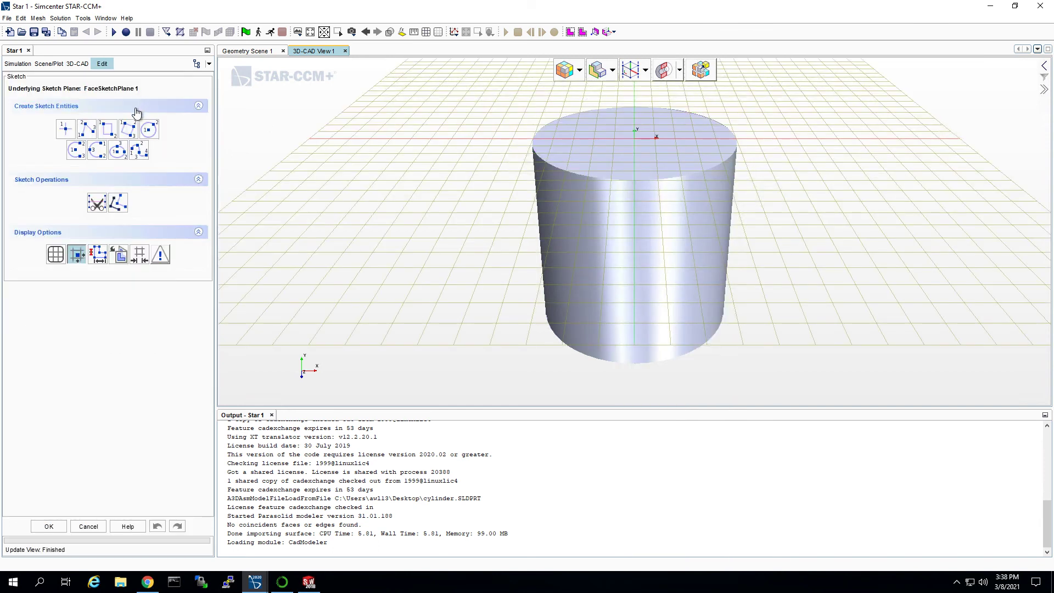
{"action": "mouse_move", "coordinate": [533, 126]}
{"action": "left_mouse_down"}
{"action": "mouse_move", "coordinate": [562, 183]}
{"action": "mouse_move", "coordinate": [522, 122]}
{"action": "left_mouse_up"}
{"action": "left_click", "coordinate": [505, 69]}
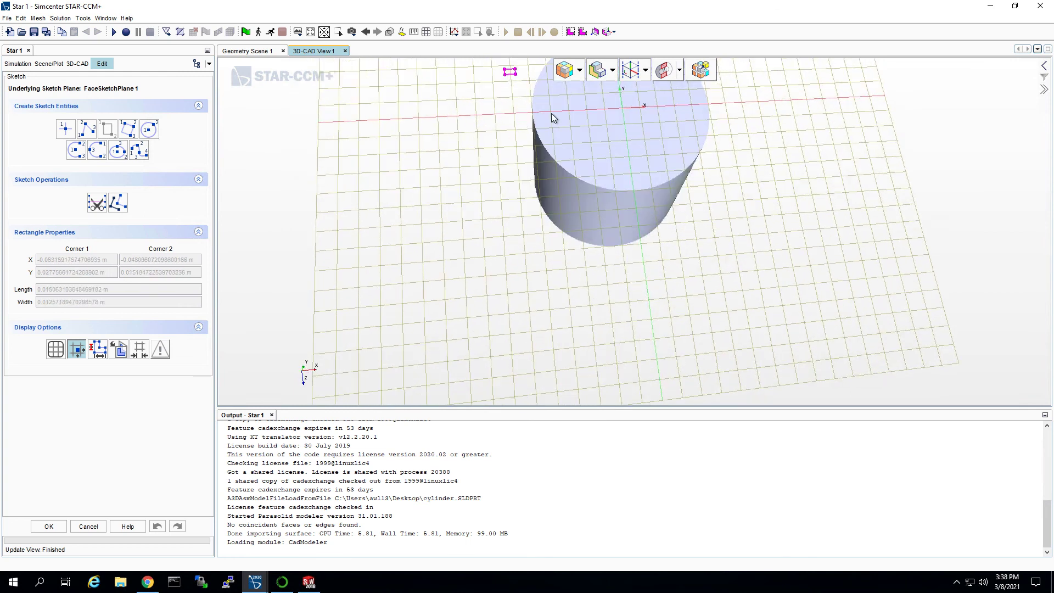
{"action": "left_click", "coordinate": [552, 210]}
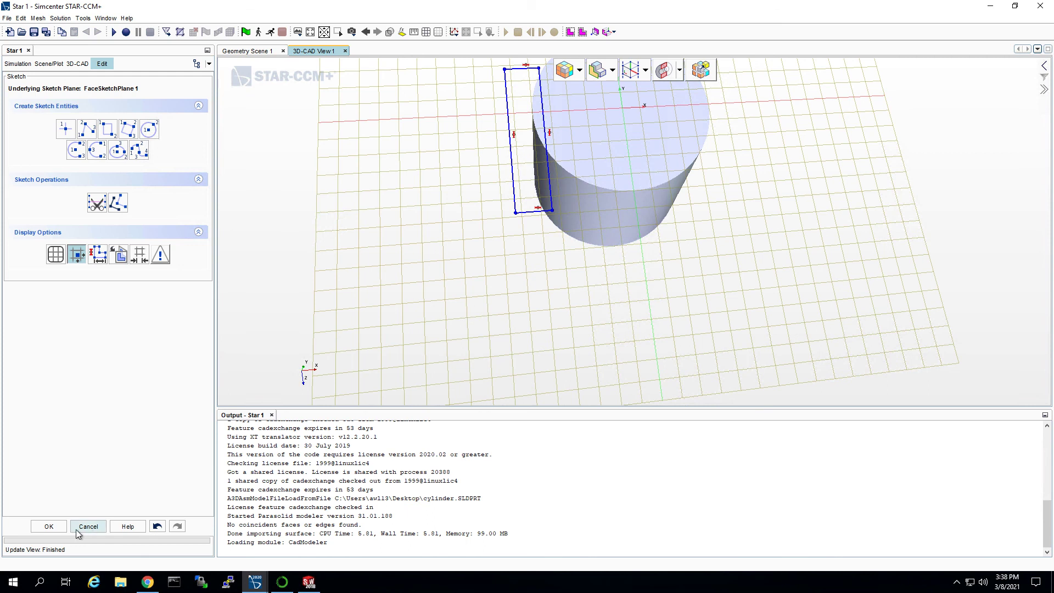
{"action": "left_click", "coordinate": [49, 526]}
Extrude-cut the rectangle sketch one way through all bodies in the reverse direction to flatten the cylinder's side, and close 3D-CAD
{"action": "left_click", "coordinate": [59, 176]}
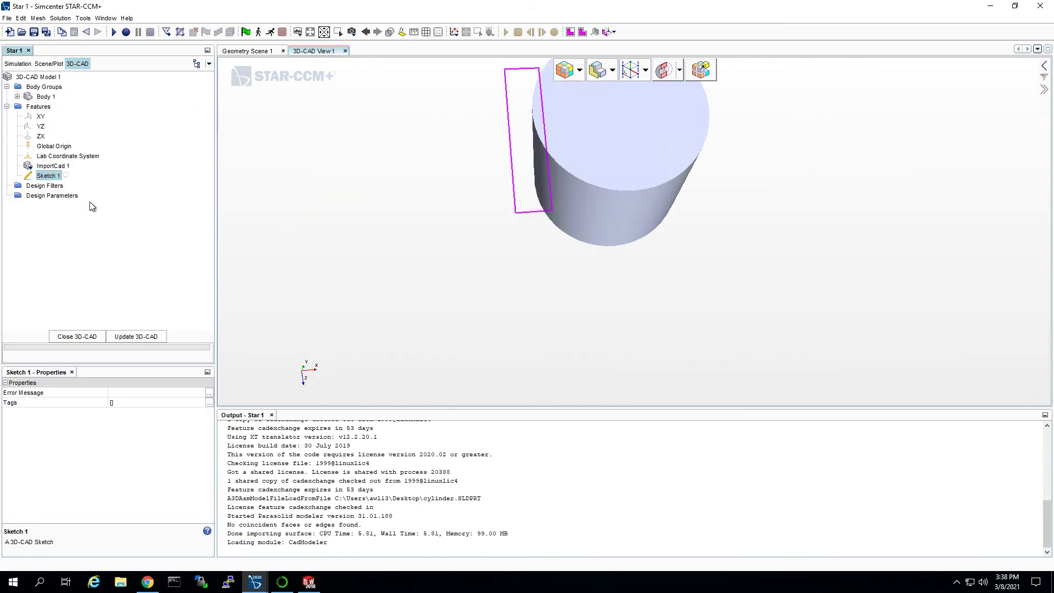
{"action": "right_click", "coordinate": [49, 176]}
{"action": "left_click", "coordinate": [89, 287]}
{"action": "left_click_drag", "start_coordinate": [509, 321], "coordinate": [508, 257]}
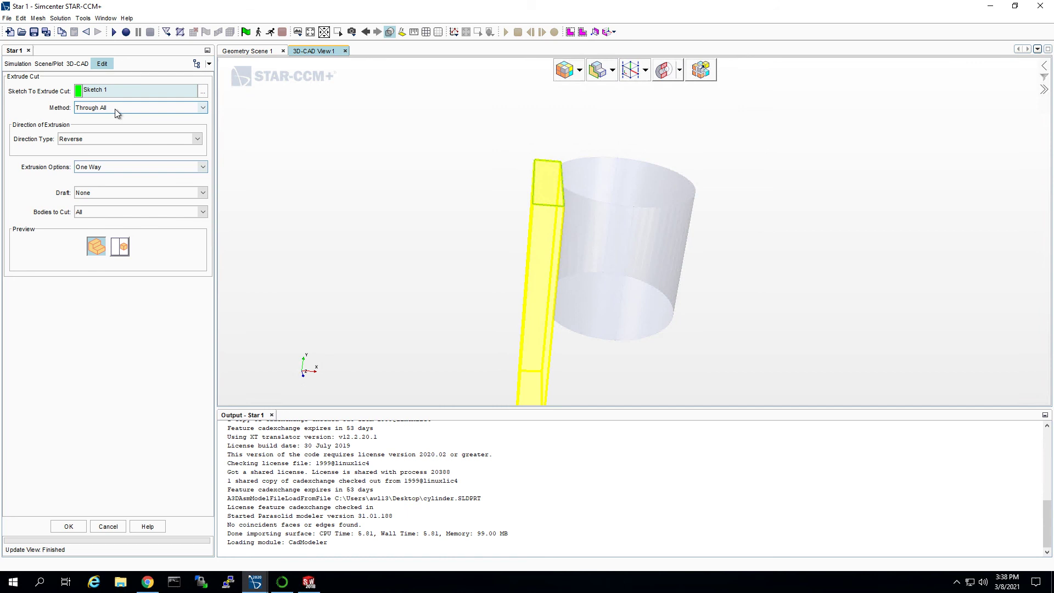
{"action": "left_click", "coordinate": [81, 530]}
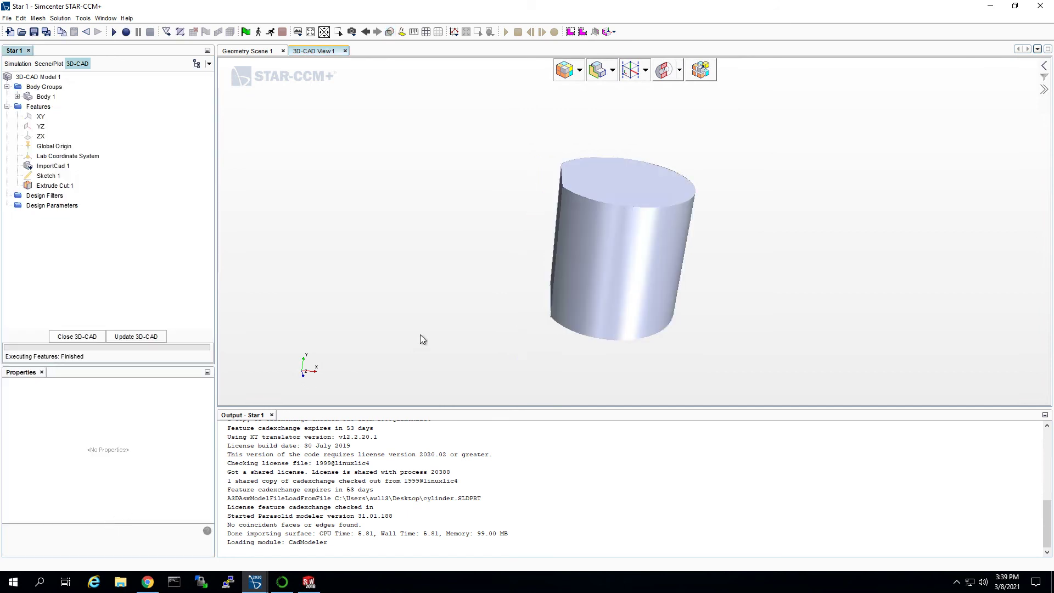
{"action": "left_click_drag", "start_coordinate": [421, 337], "coordinate": [576, 245]}
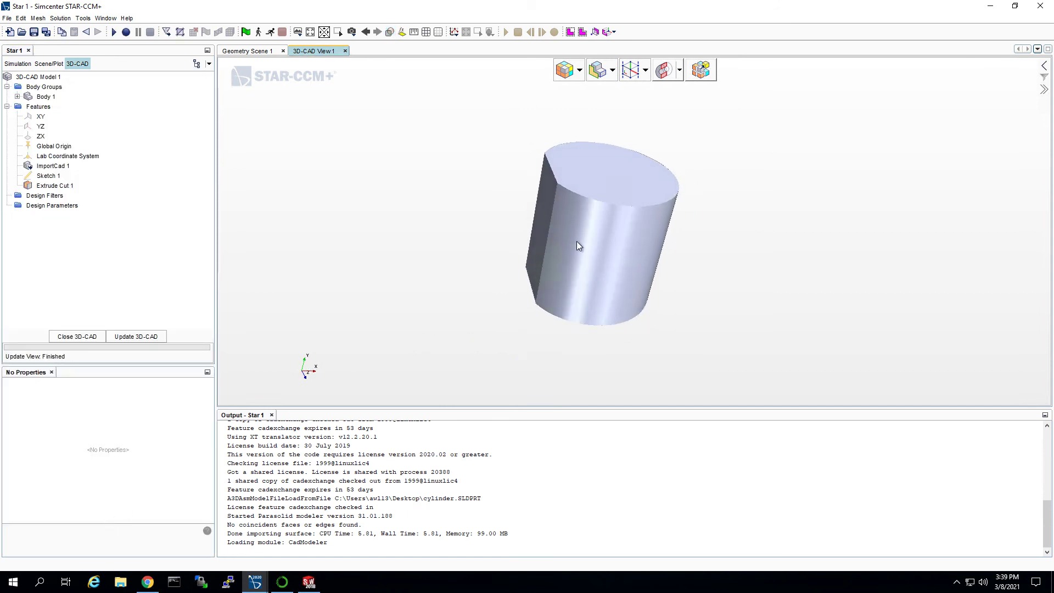
{"action": "left_click", "coordinate": [99, 337]}
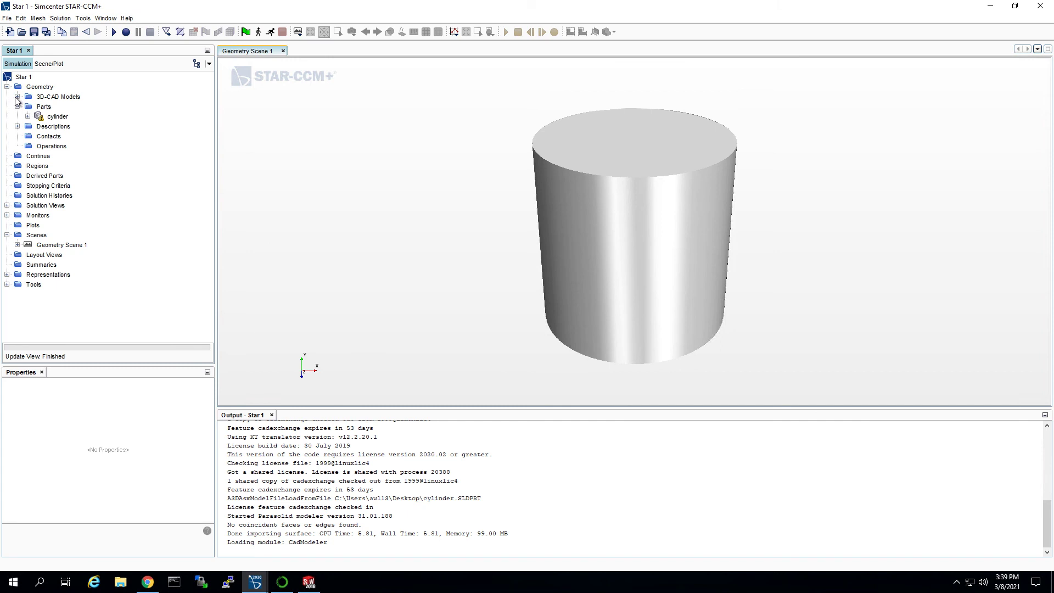
Rename 3D-CAD Model 1 as cylinder
{"action": "left_click", "coordinate": [18, 97]}
{"action": "left_click", "coordinate": [75, 107]}
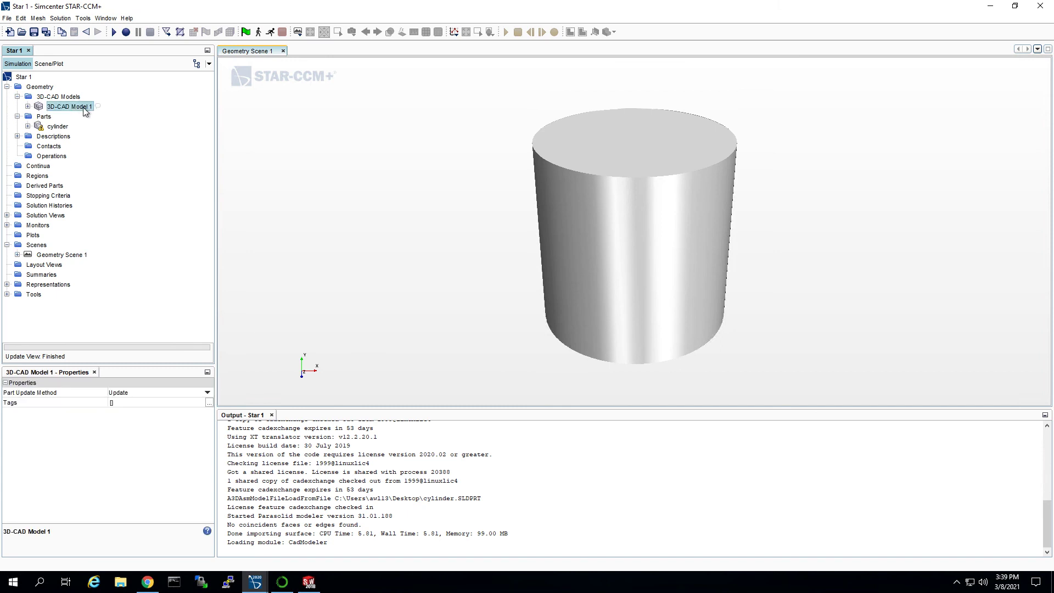
{"action": "left_click", "coordinate": [83, 107]}
{"action": "type", "text": "cylinder"}
{"action": "key", "text": "Return"}
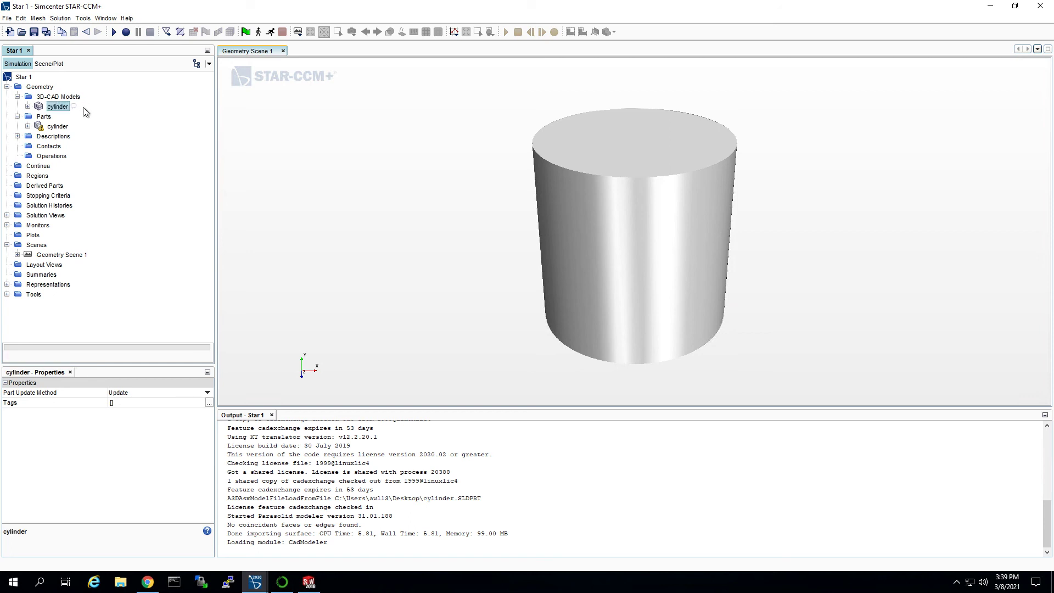
Update the cylinder geometry part from its edited 3D-CAD model and view it in the geometry scene
{"action": "left_click", "coordinate": [59, 127]}
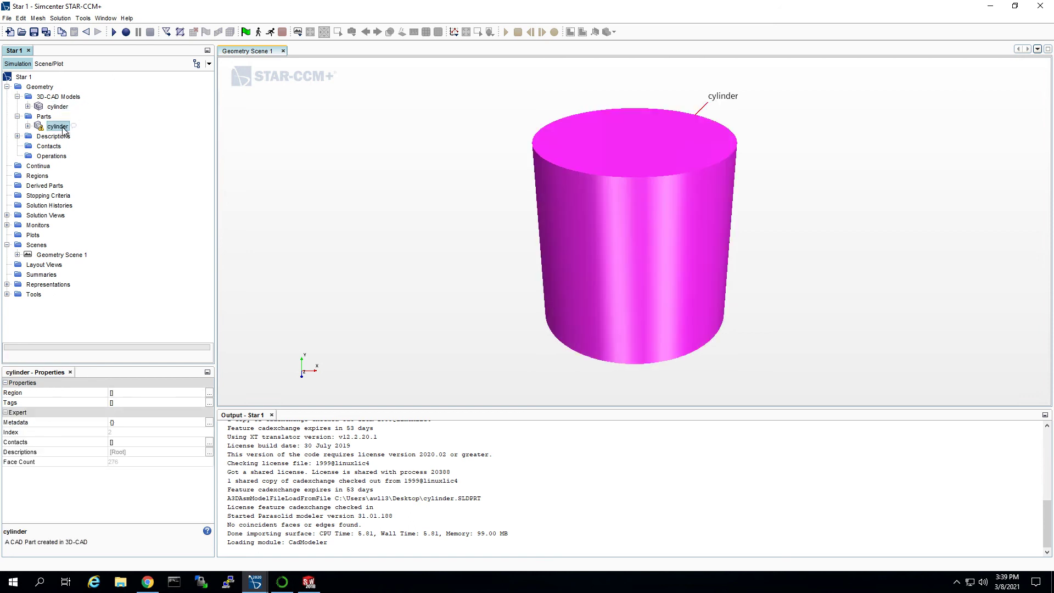
{"action": "right_click", "coordinate": [63, 130]}
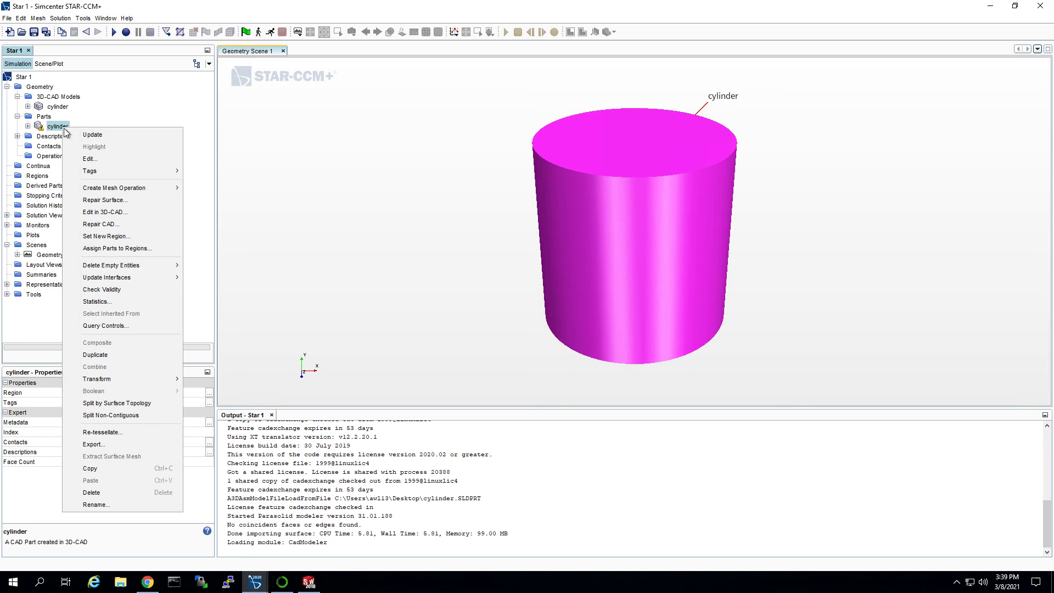
{"action": "left_click", "coordinate": [91, 138]}
{"action": "left_click", "coordinate": [447, 215]}
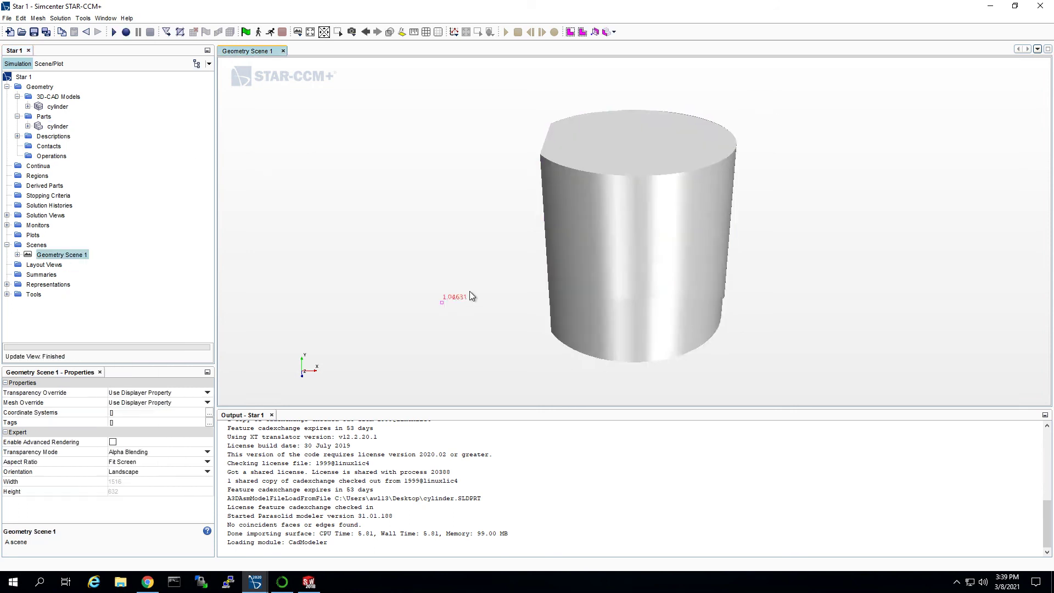
Inspect the cylinder part's Faces surface in the geometry scene and review the split operations available for it
{"action": "left_click_drag", "start_coordinate": [470, 291], "coordinate": [524, 300]}
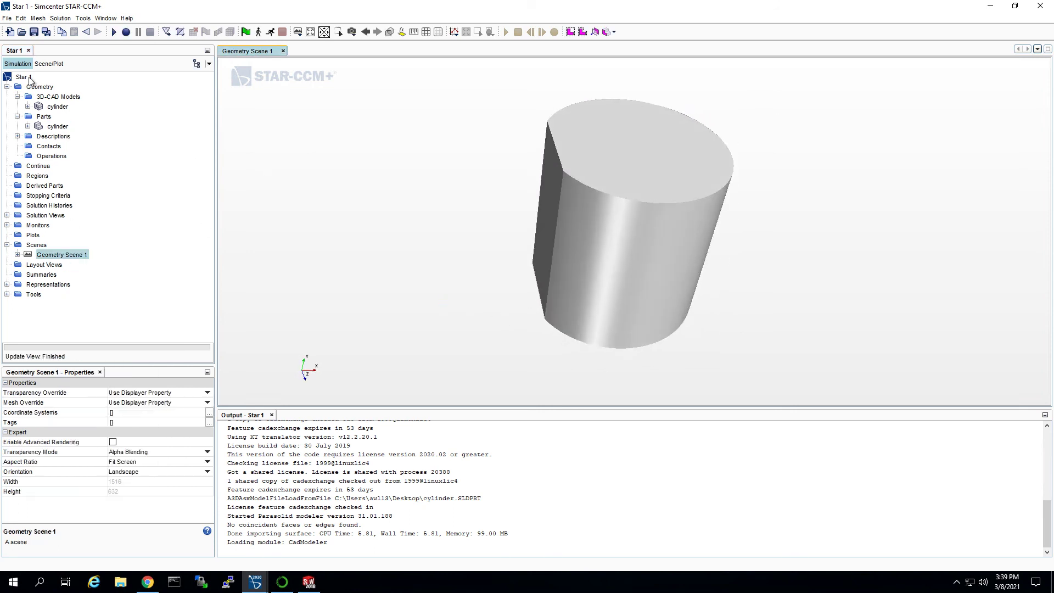
{"action": "left_click", "coordinate": [28, 127]}
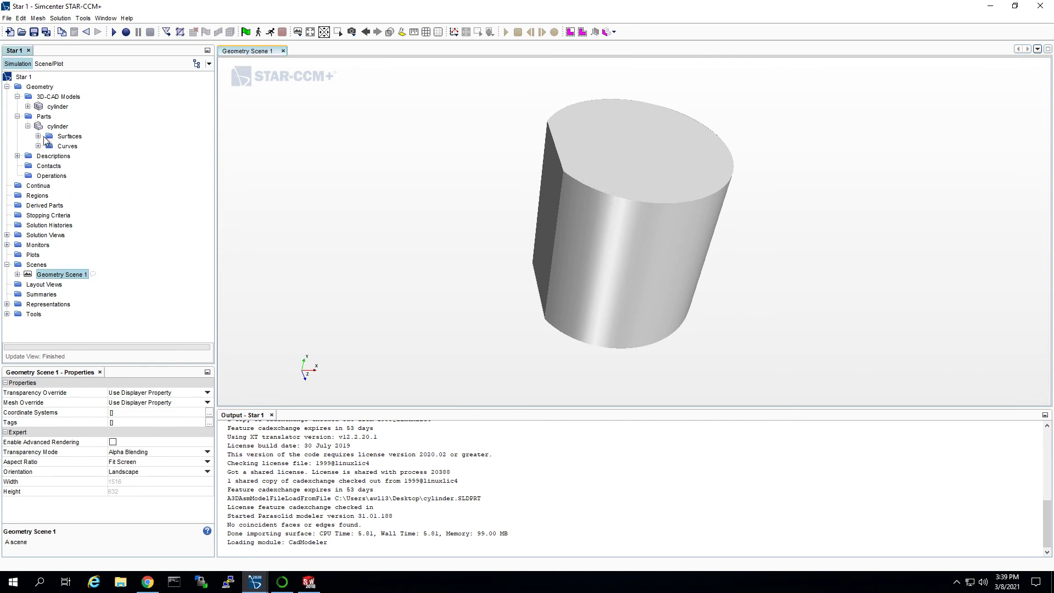
{"action": "left_click", "coordinate": [38, 137]}
{"action": "left_click", "coordinate": [77, 146]}
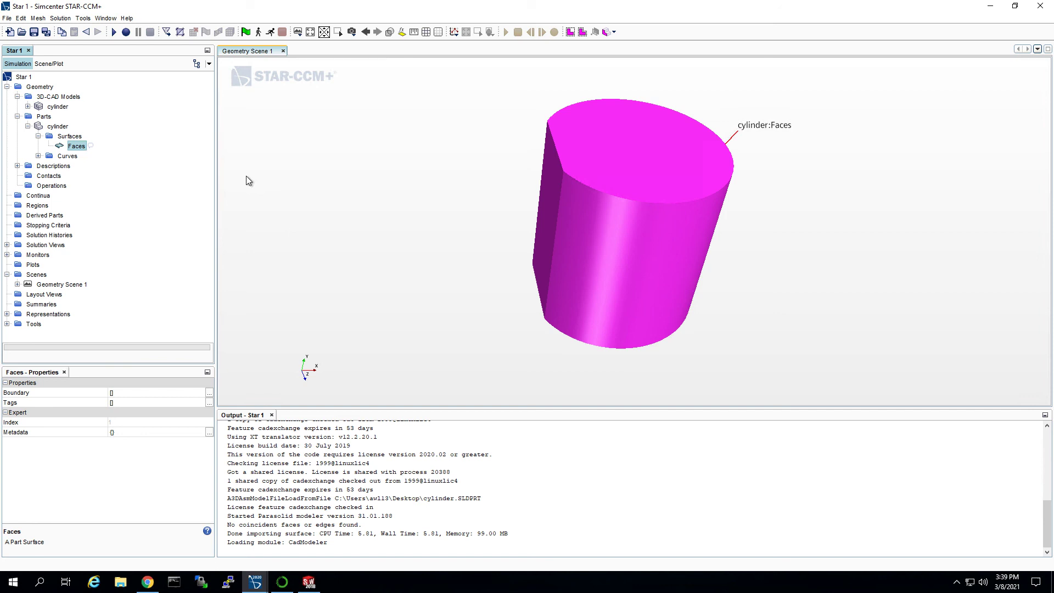
{"action": "right_click", "coordinate": [80, 151]}
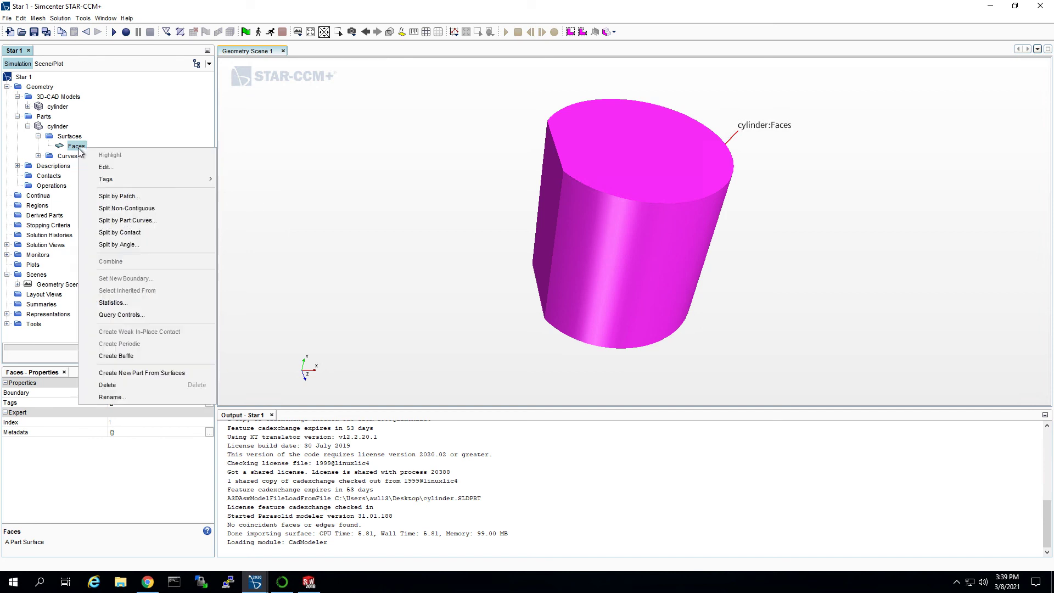
{"action": "left_click", "coordinate": [483, 226]}
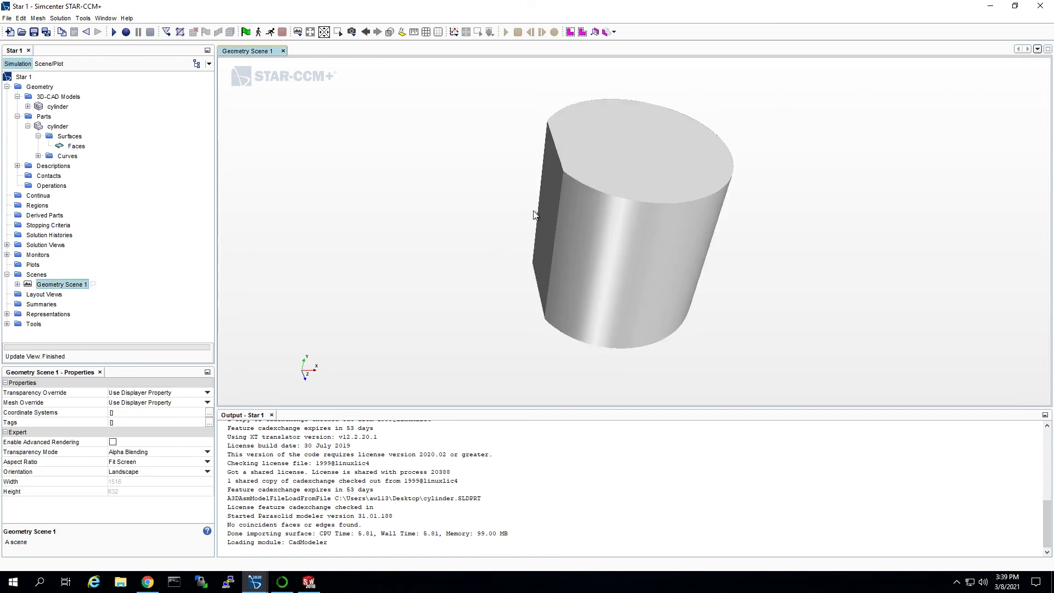
{"action": "left_click", "coordinate": [632, 163]}
{"action": "left_click", "coordinate": [297, 184]}
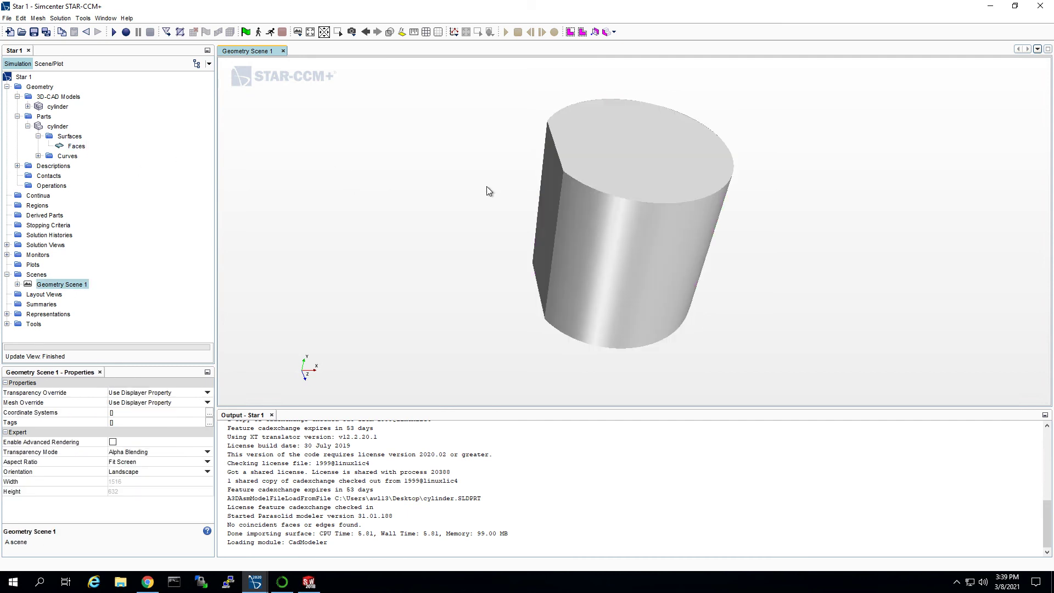